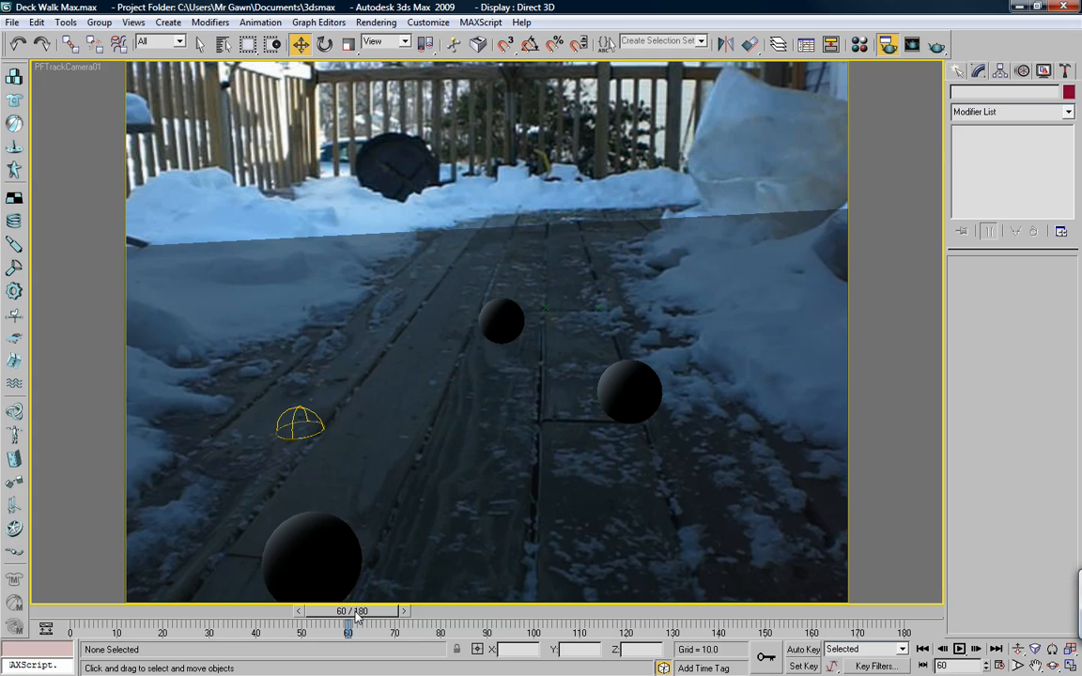
# Go to frame 0 and display the Z Depth render element's Z Min and Z Max parameters in the render setup.
pyautogui.moveTo(355, 615); pyautogui.dragTo(57, 612)
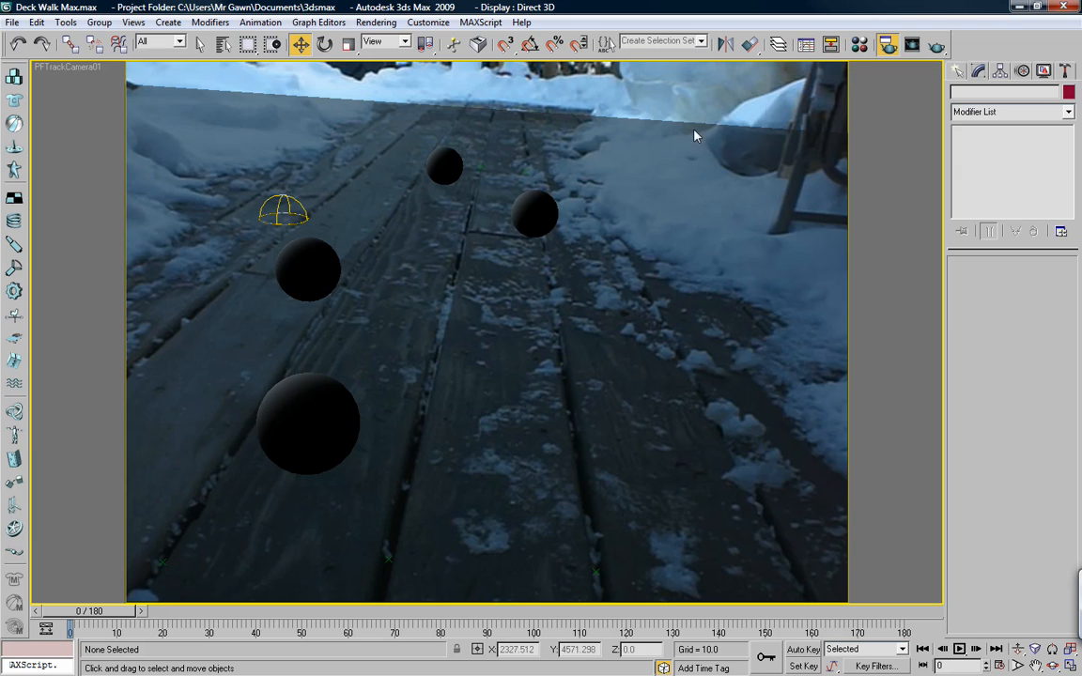
pyautogui.click(886, 48)
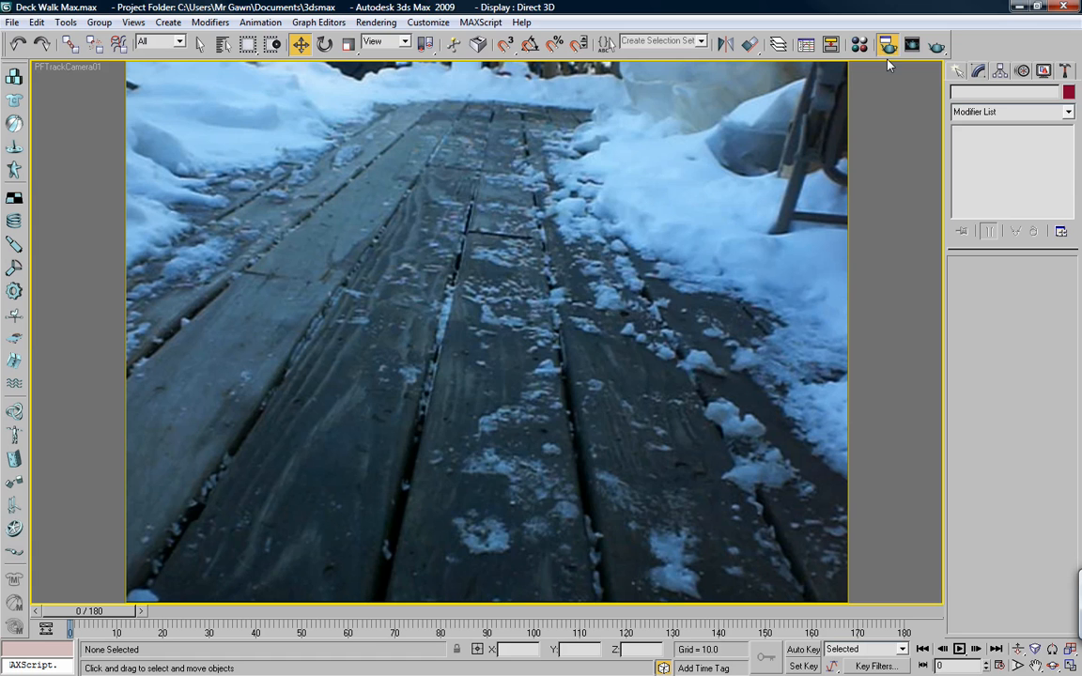
pyautogui.moveTo(551, 6); pyautogui.dragTo(468, 110)
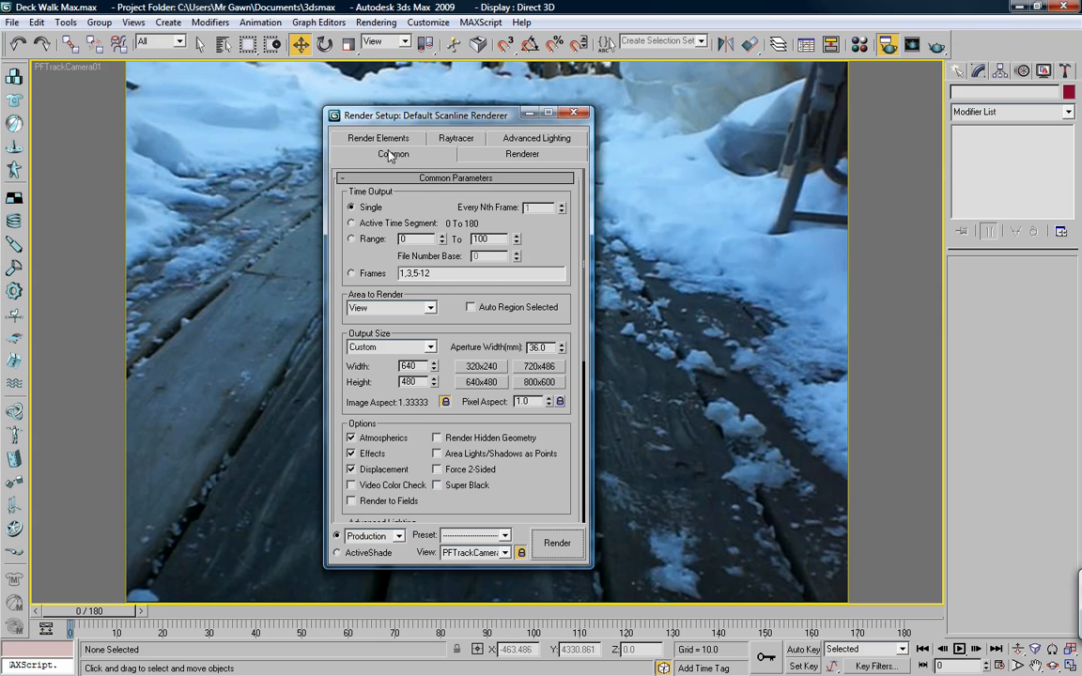
pyautogui.click(376, 139)
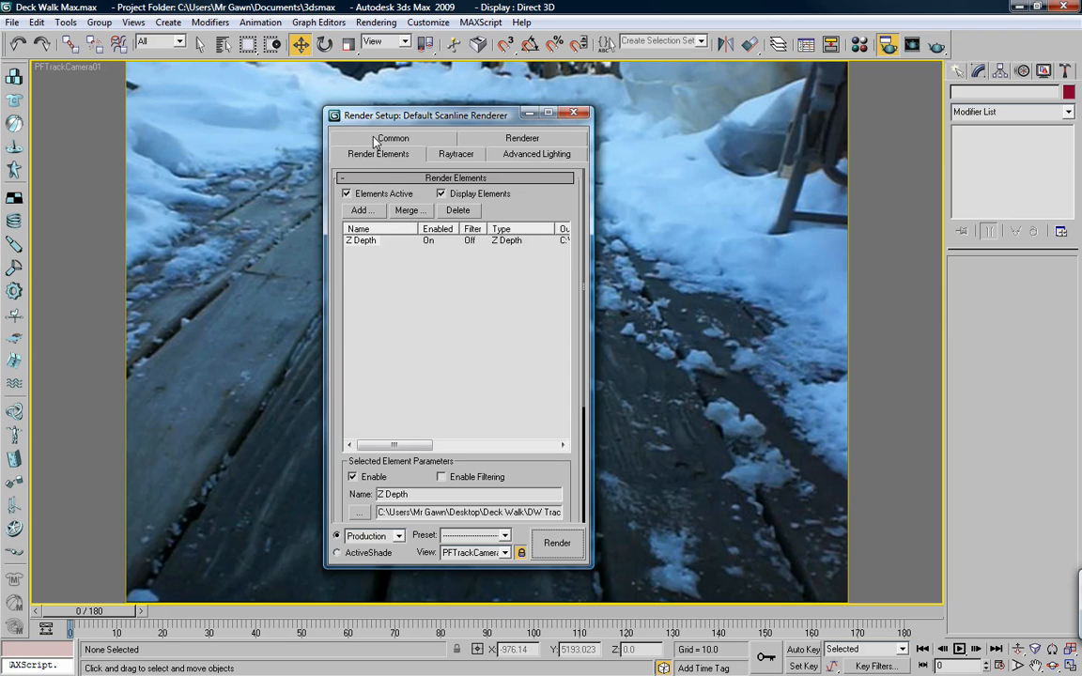
pyautogui.click(363, 241)
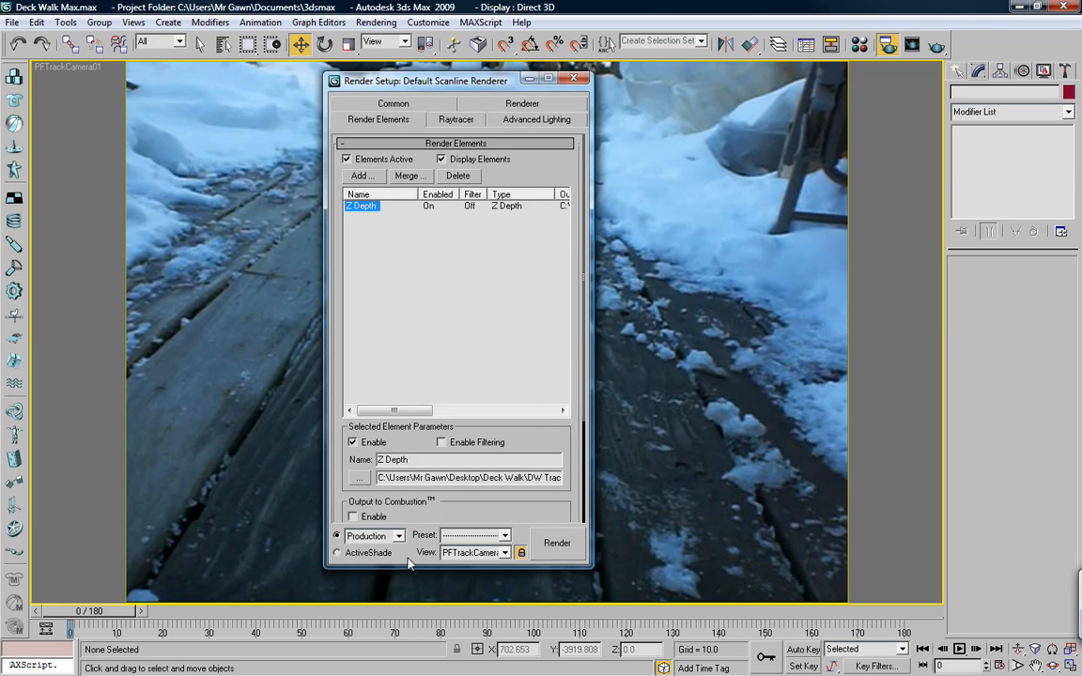
pyautogui.moveTo(390, 567); pyautogui.dragTo(392, 667)
pyautogui.moveTo(352, 565); pyautogui.dragTo(356, 416)
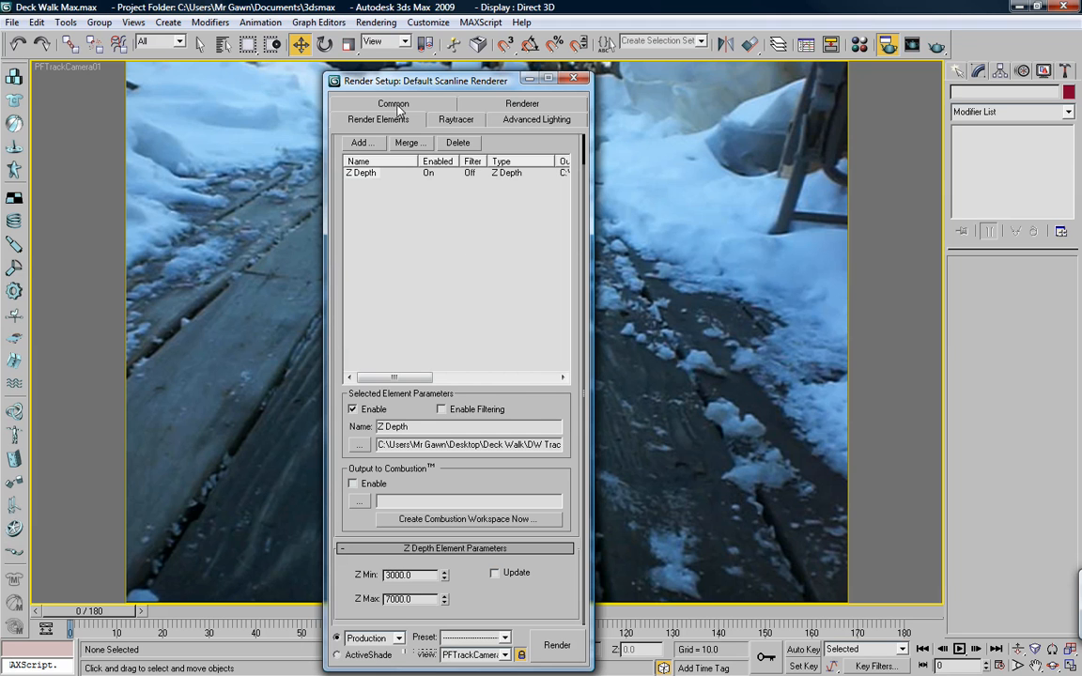
# Render the single frame from PFTrackCamera01 with its Z Depth pass and set the depth image window aside.
pyautogui.click(391, 106)
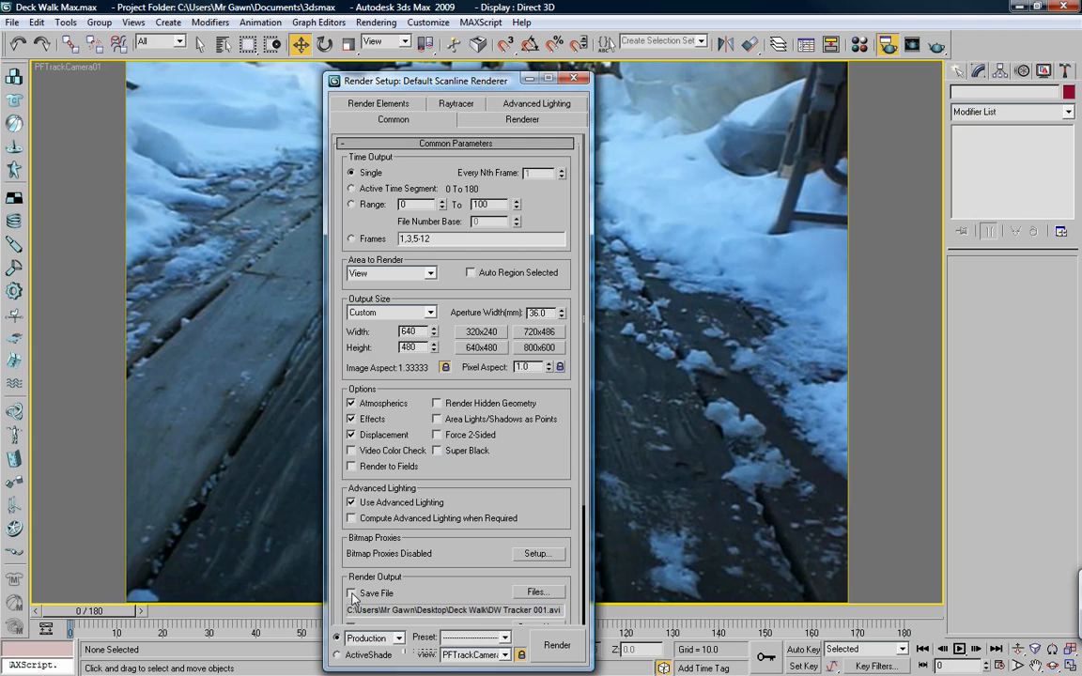
pyautogui.click(559, 655)
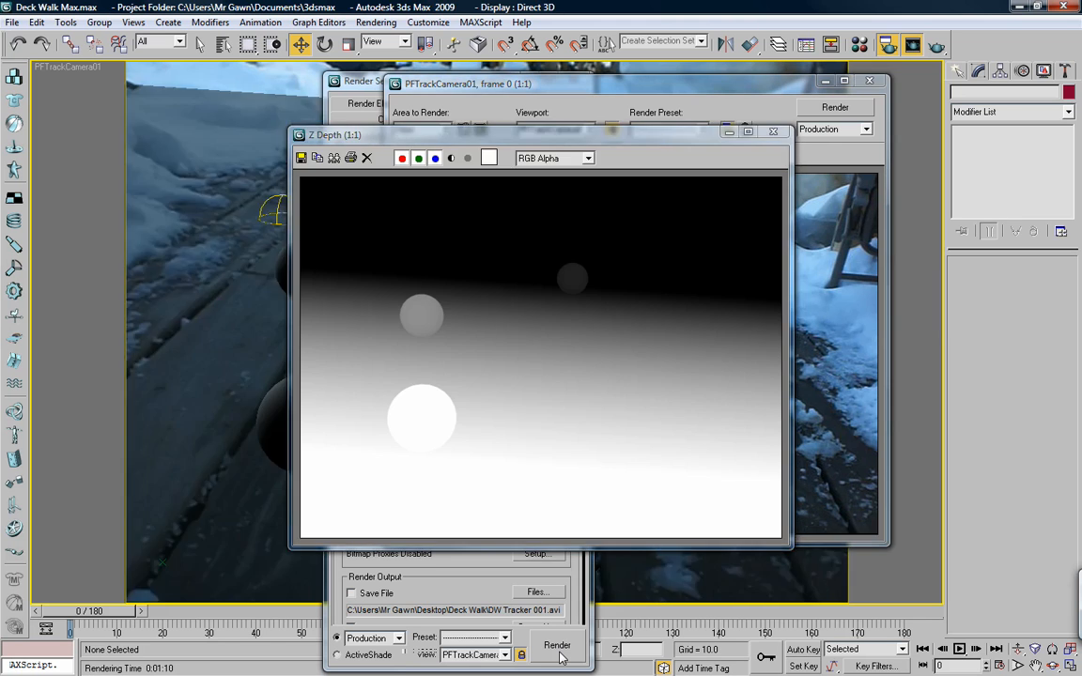
pyautogui.moveTo(463, 140); pyautogui.dragTo(246, 127)
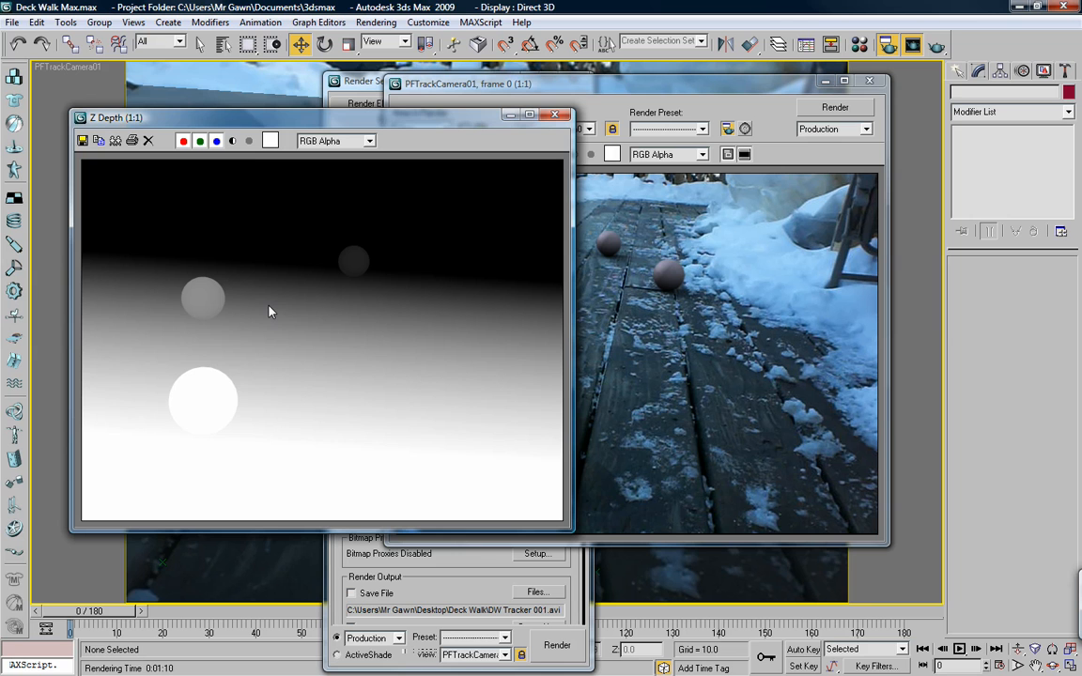
pyautogui.click(346, 577)
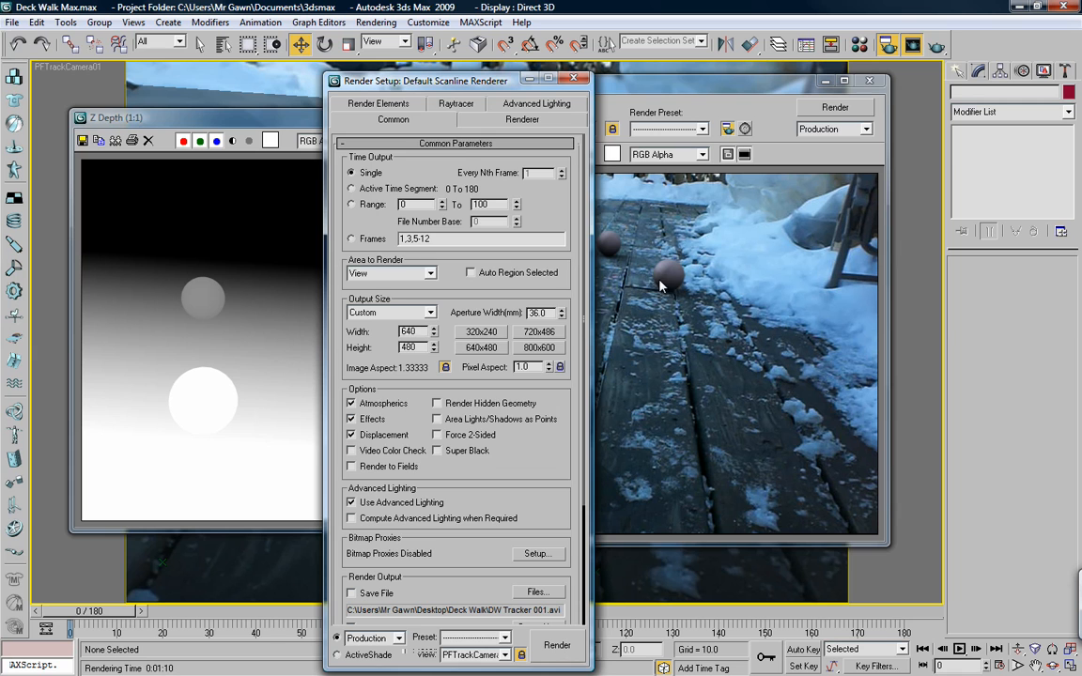
# Save the rendered camera image as The Deck Diffuse 001.jpg in the Deck Walk folder and close the render window.
pyautogui.click(632, 78)
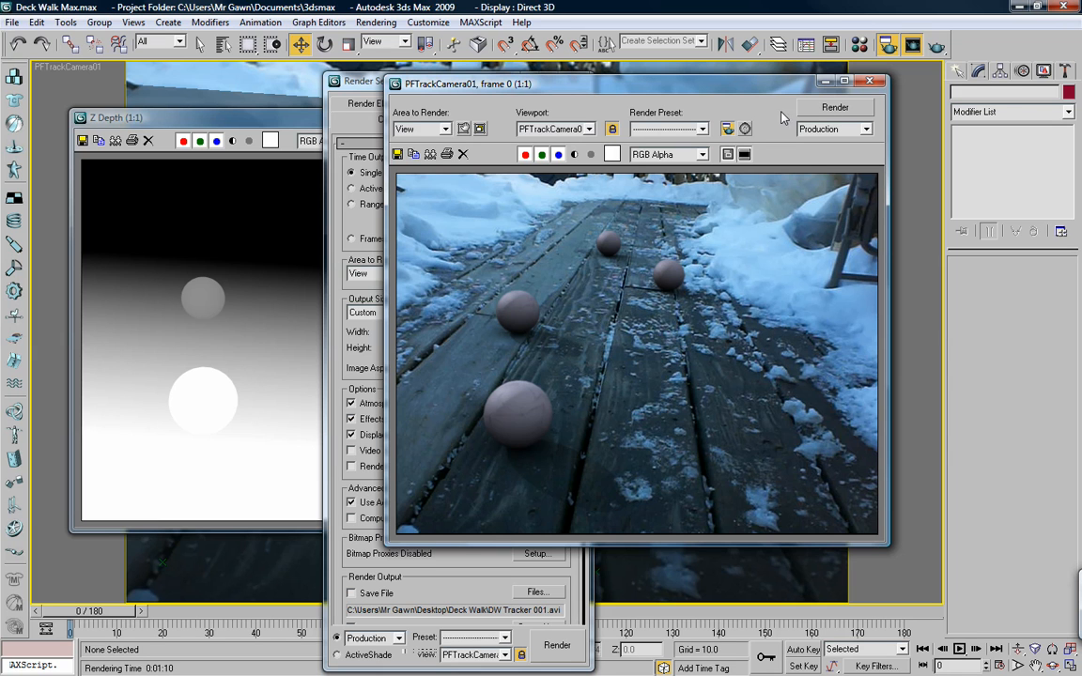
pyautogui.click(398, 155)
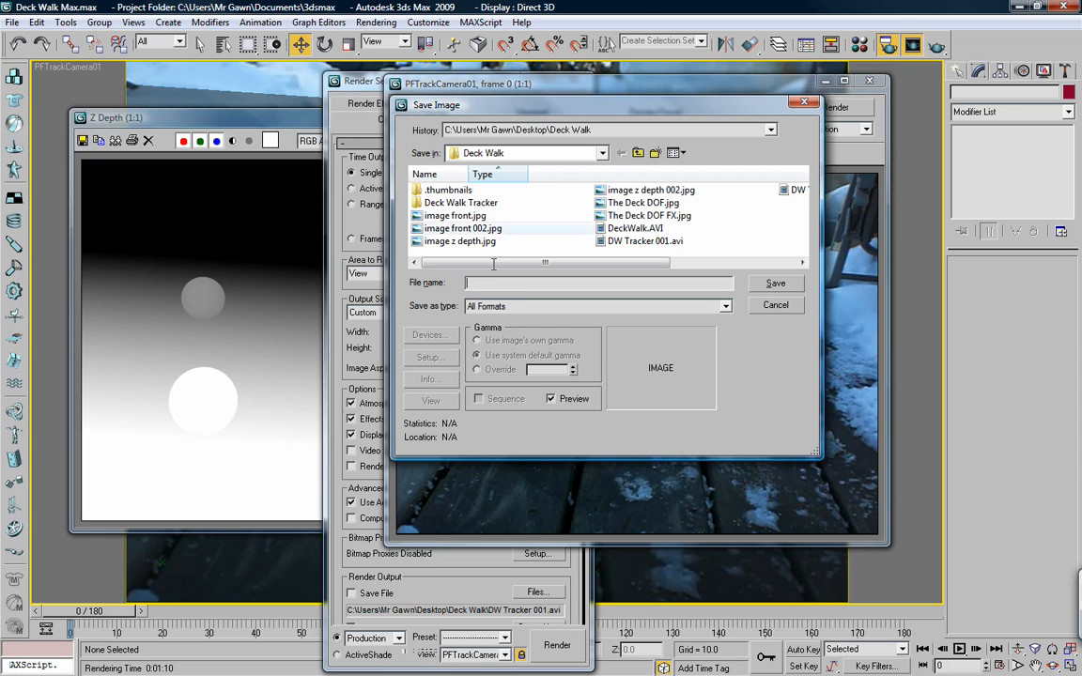
pyautogui.click(505, 310)
pyautogui.click(505, 317)
pyautogui.click(507, 283)
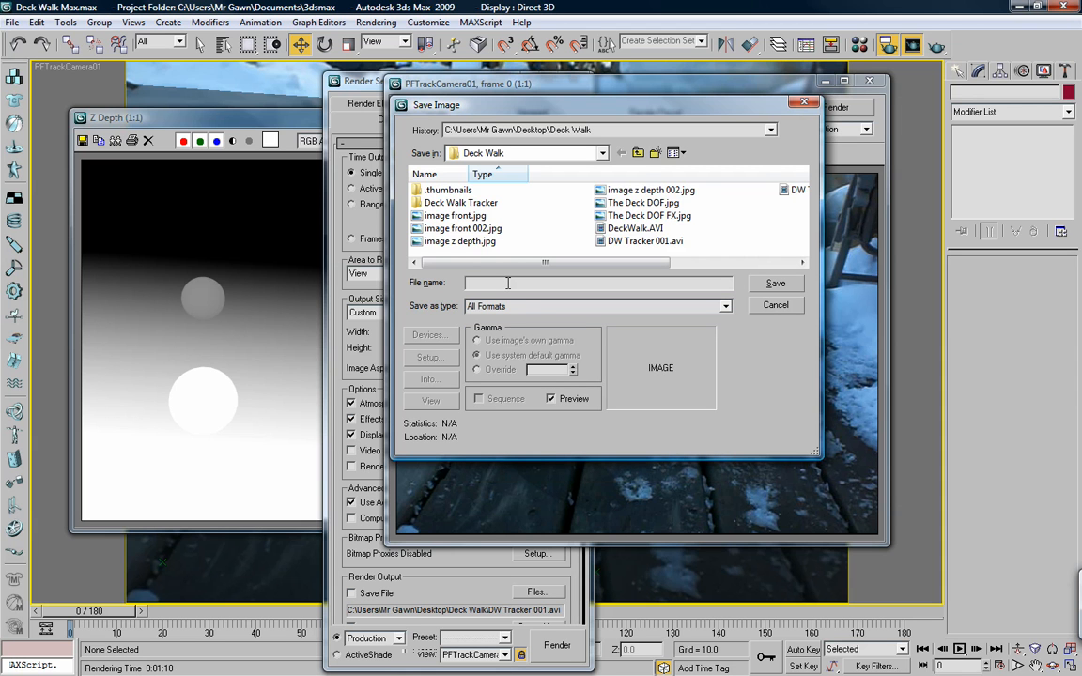
pyautogui.write('The D')
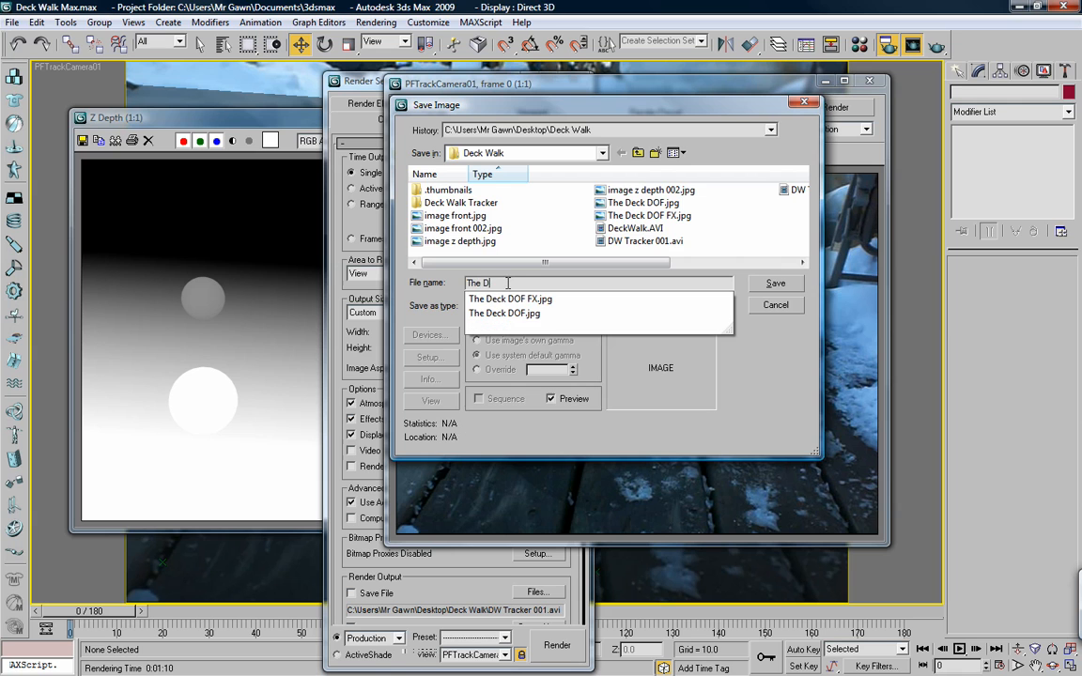
pyautogui.write('eck Diffu')
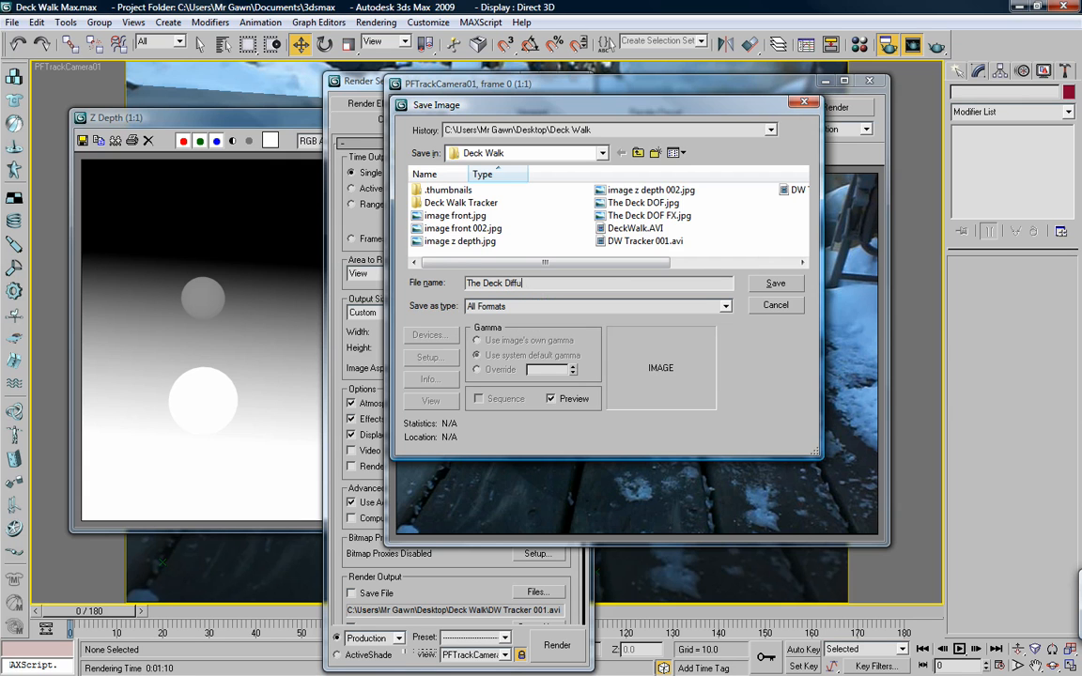
pyautogui.write('se 001')
pyautogui.press('Return')
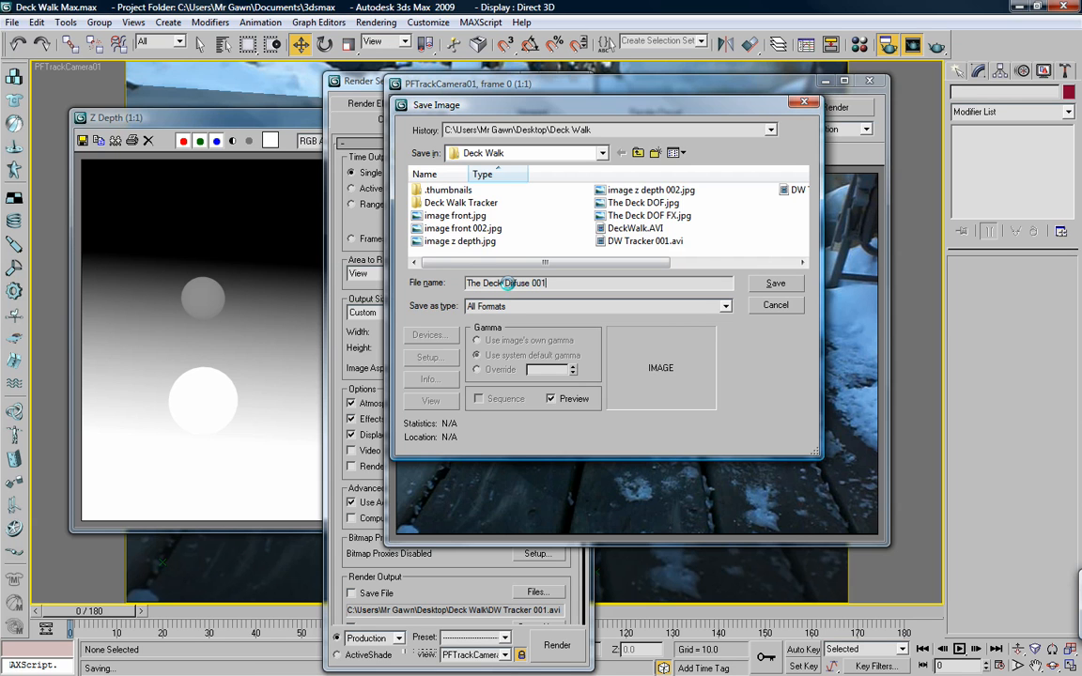
pyautogui.write('.jpg')
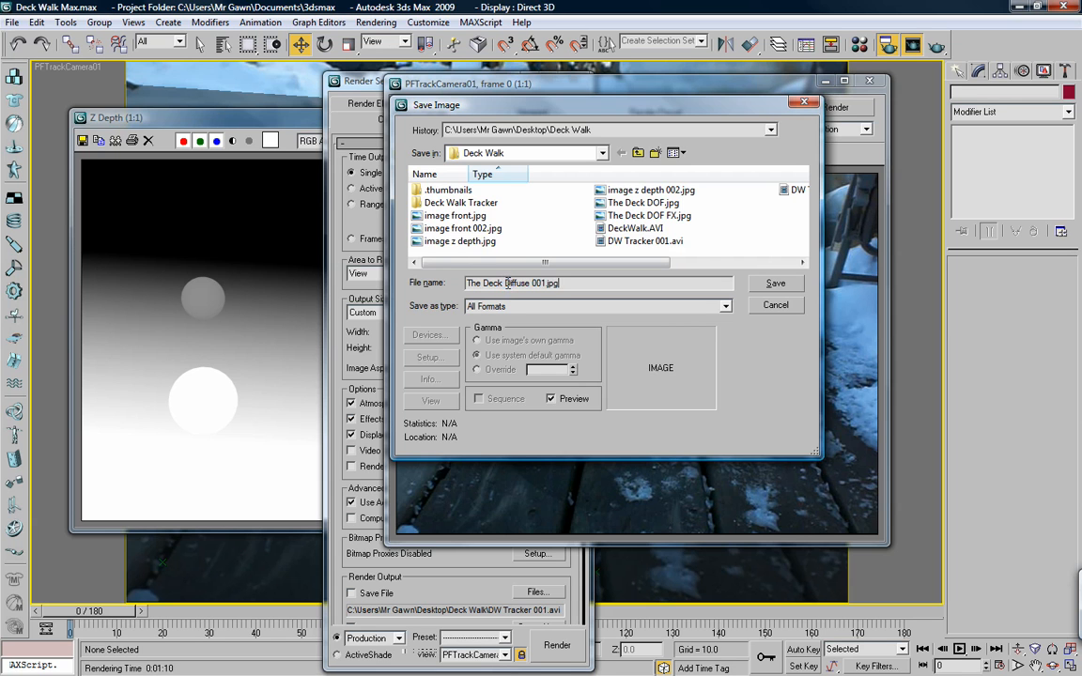
pyautogui.press('Return')
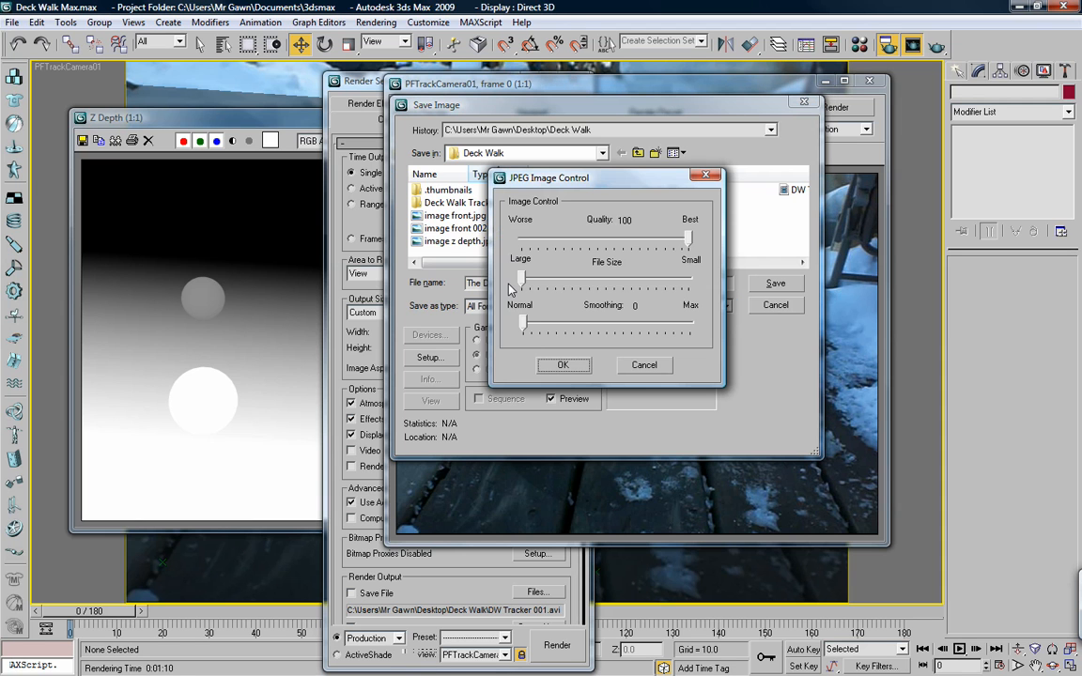
pyautogui.moveTo(689, 238); pyautogui.dragTo(682, 241)
pyautogui.click(562, 364)
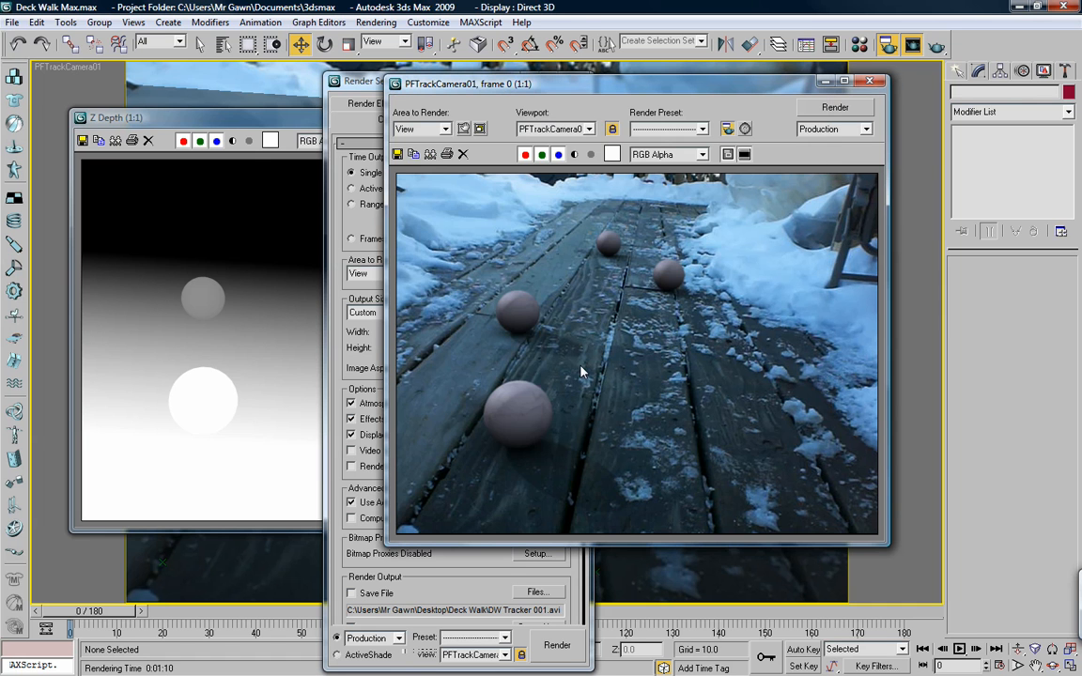
pyautogui.click(869, 84)
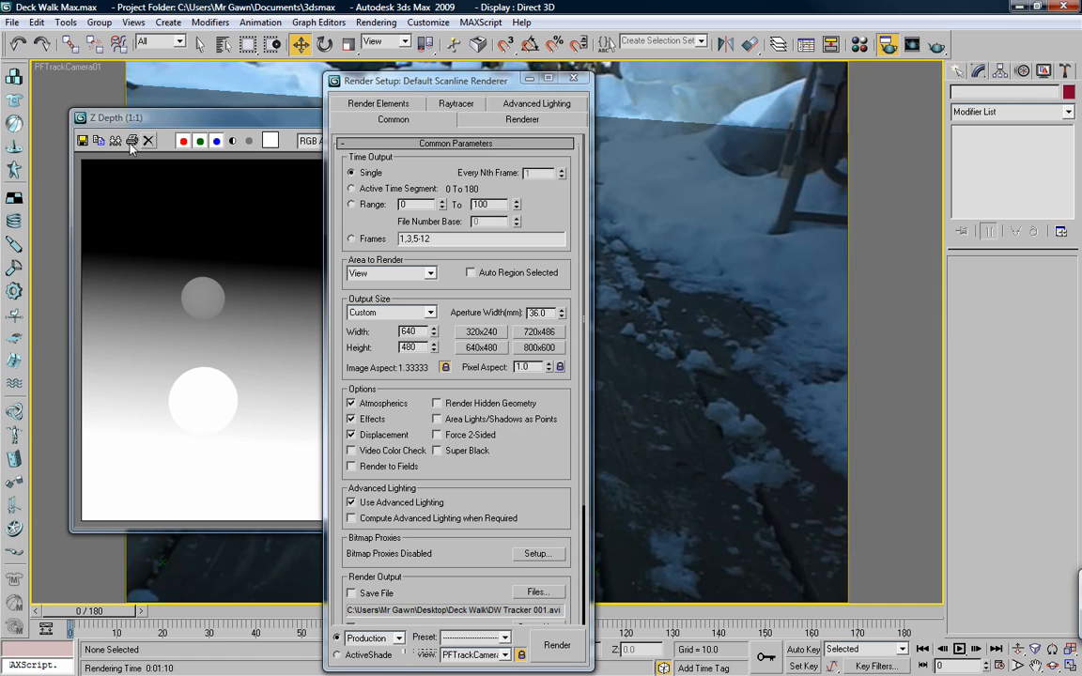
# Save the depth image as Deck Walk Z Depth.jpg in the Deck Walk folder, then close its window and the render setup.
pyautogui.click(83, 140)
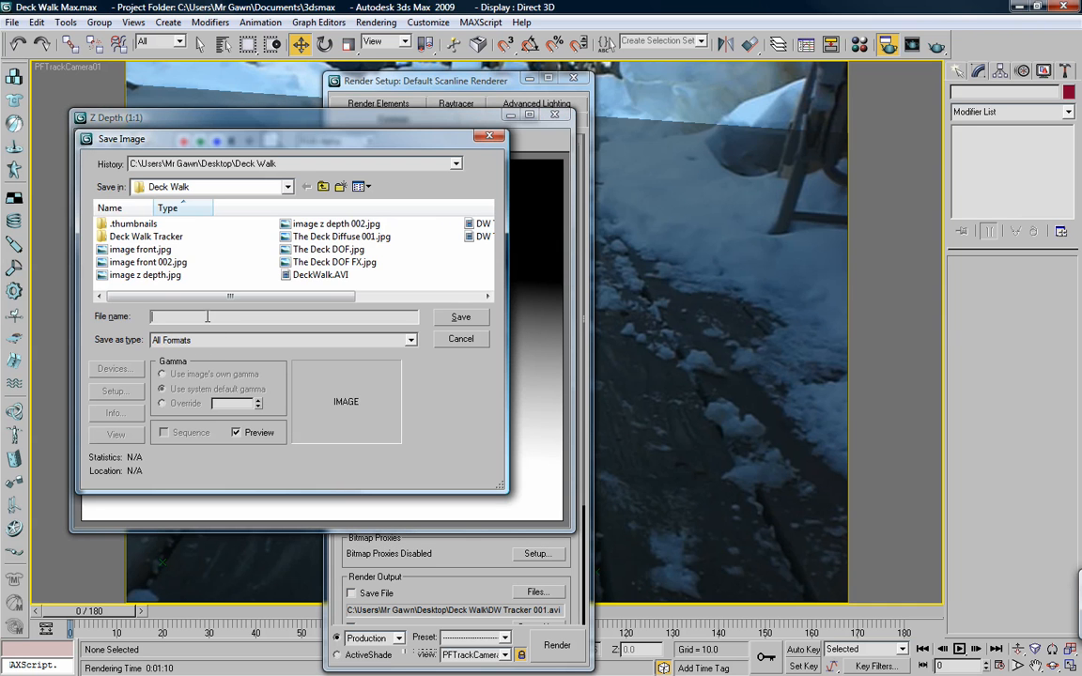
pyautogui.write('Deck')
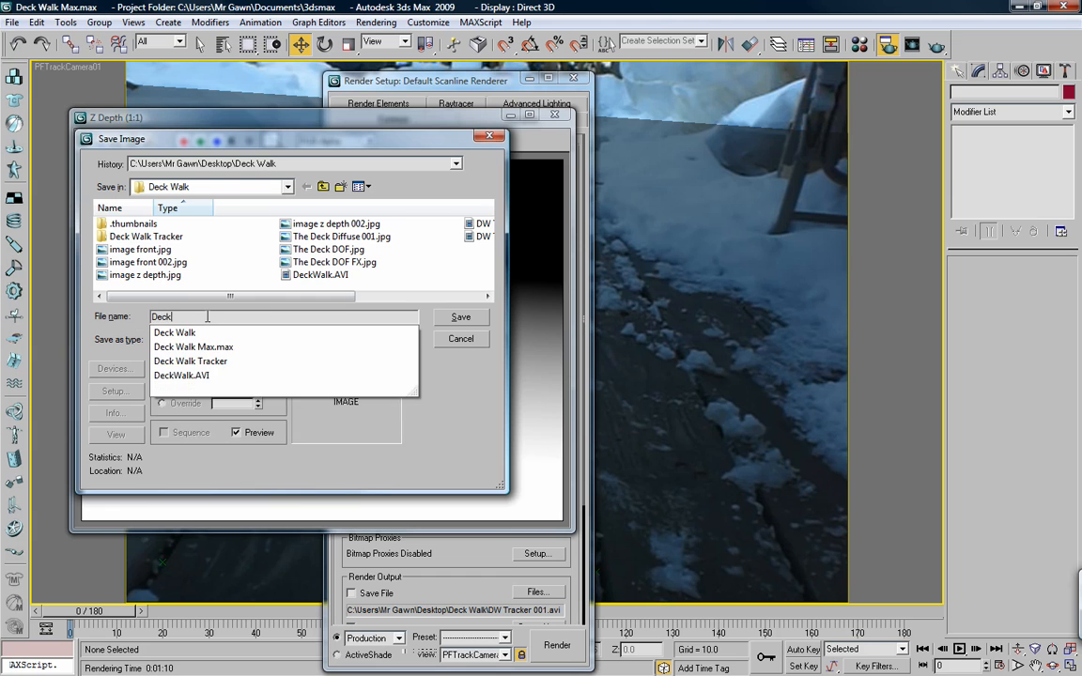
pyautogui.write(' Walk')
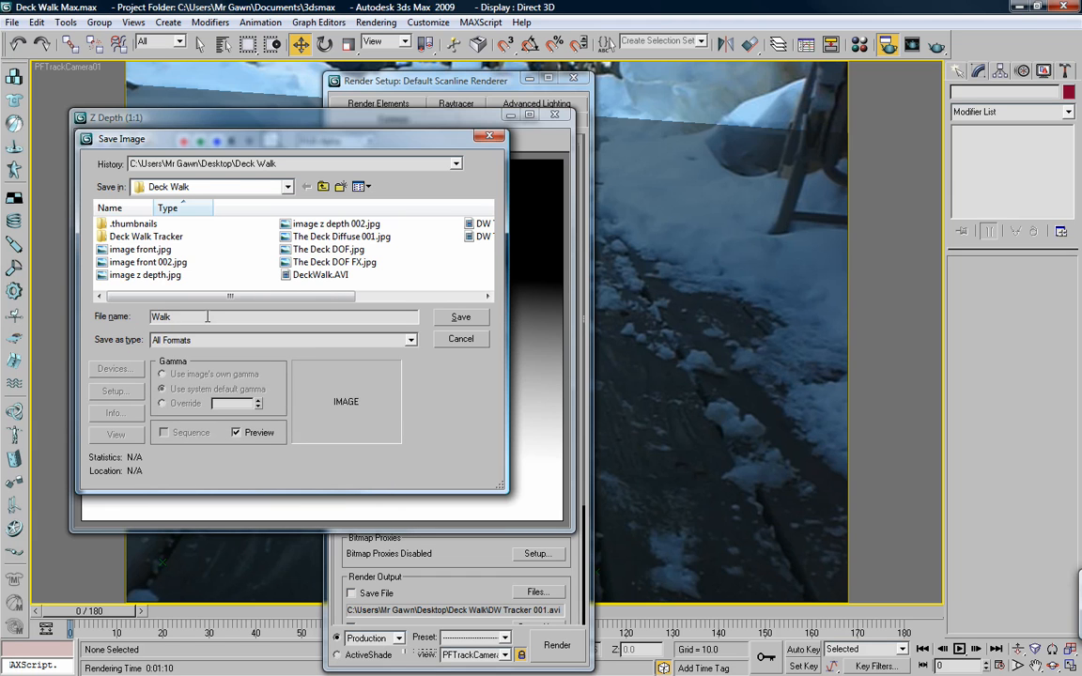
pyautogui.press('BackSpace')
pyautogui.press('BackSpace')
pyautogui.press('BackSpace')
pyautogui.write('De')
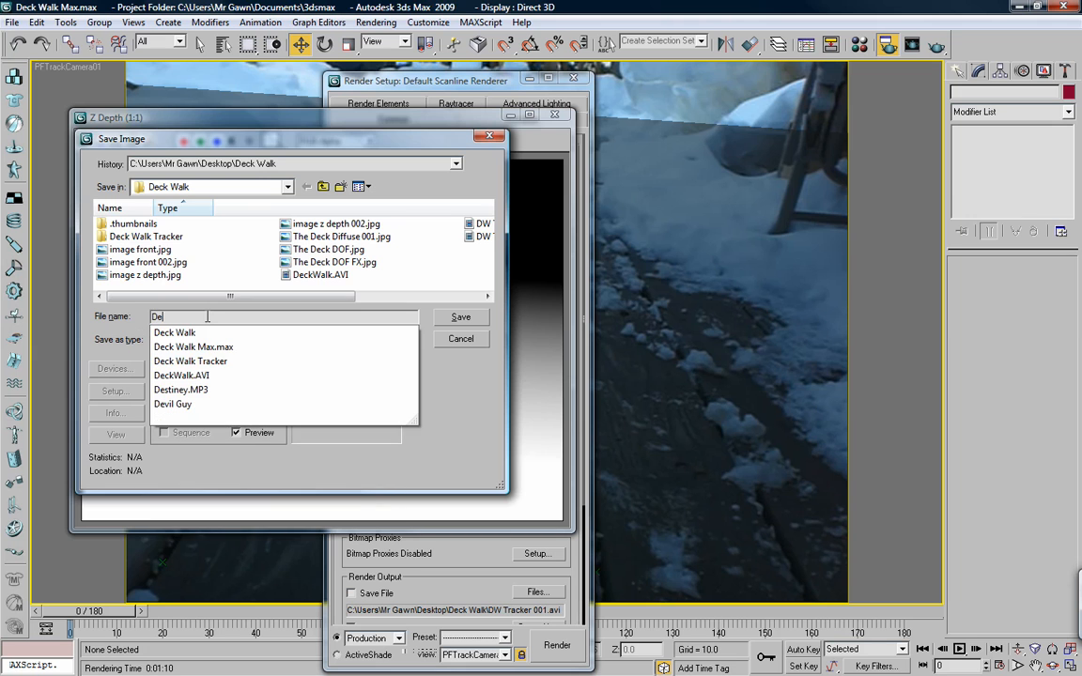
pyautogui.write('ck W')
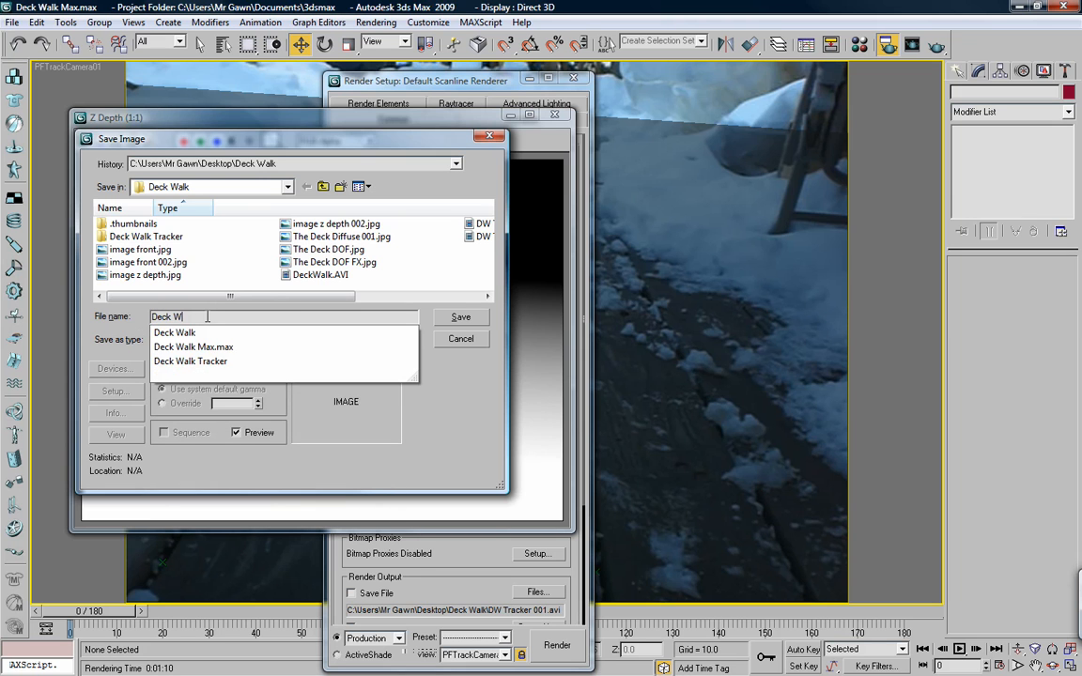
pyautogui.write('alk')
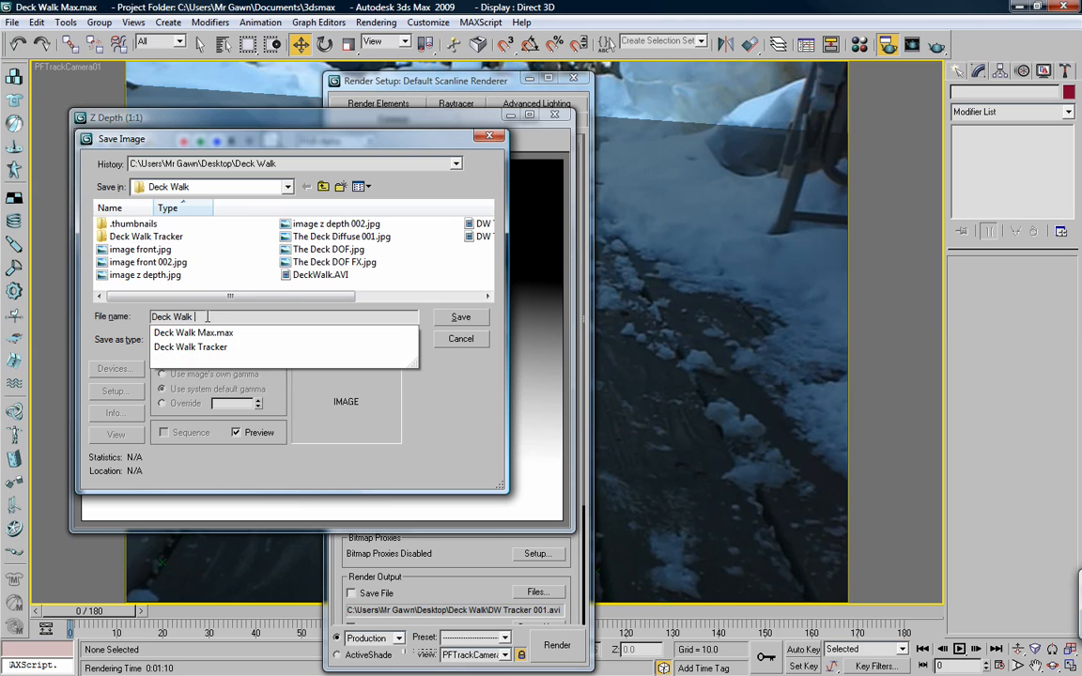
pyautogui.write(' Z D')
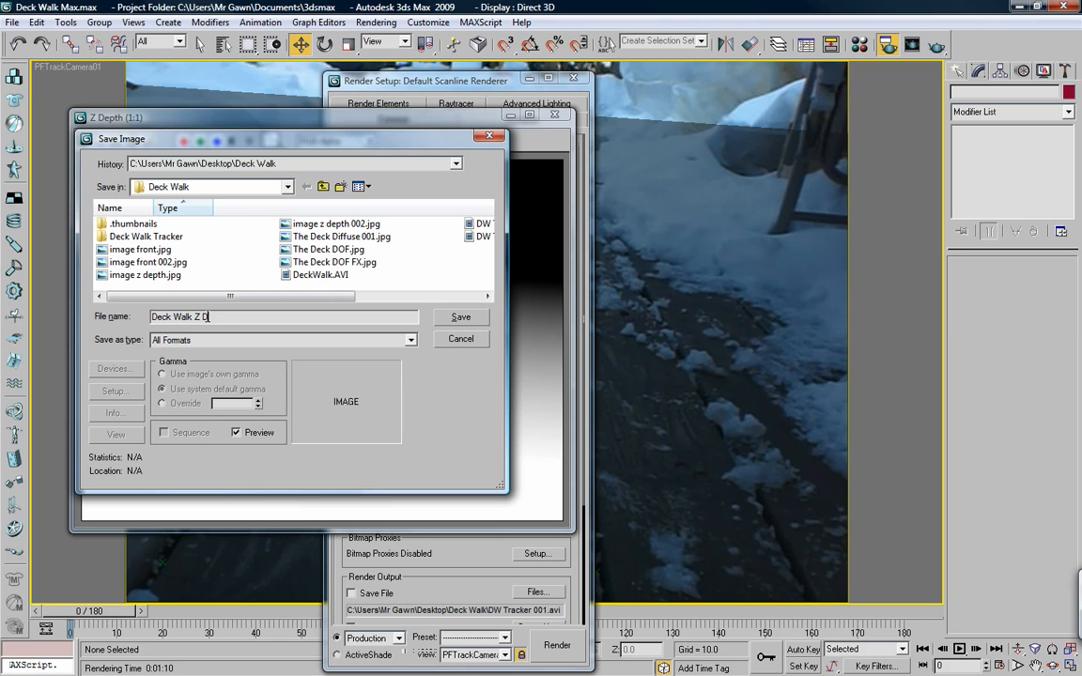
pyautogui.write('epth.jpg')
pyautogui.press('Return')
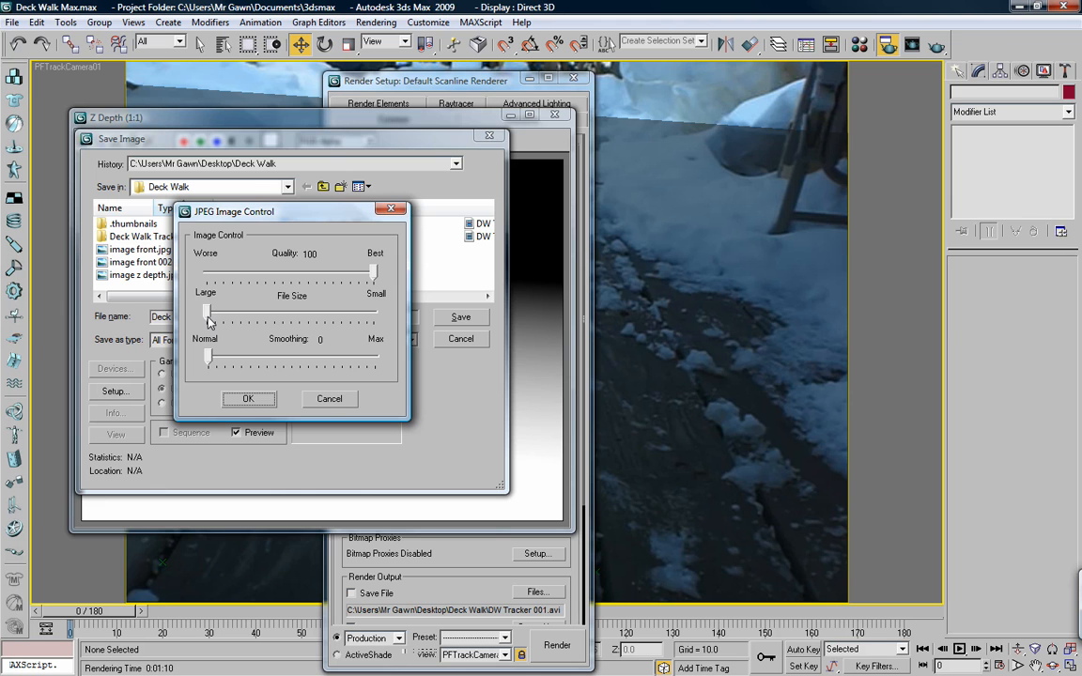
pyautogui.press('Return')
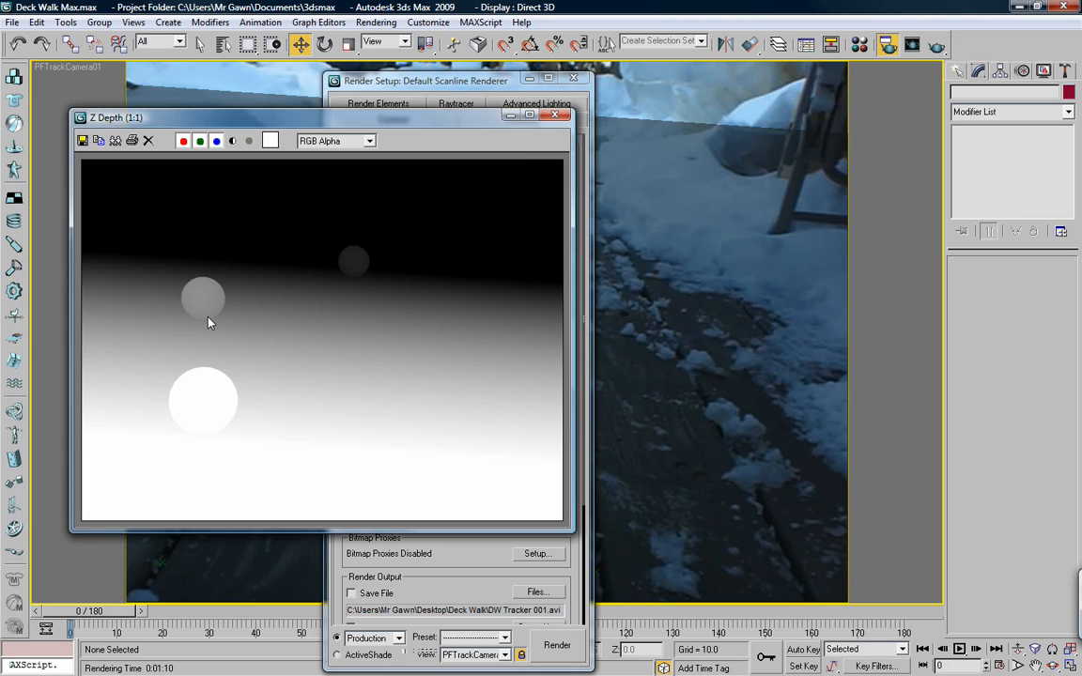
pyautogui.click(561, 116)
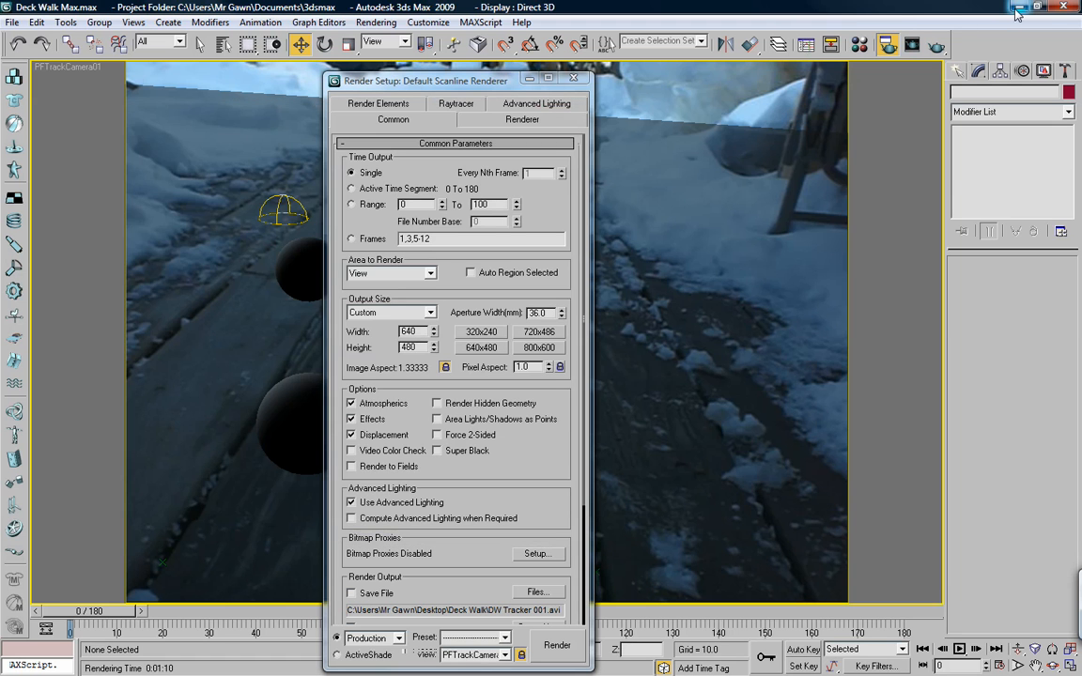
pyautogui.click(572, 80)
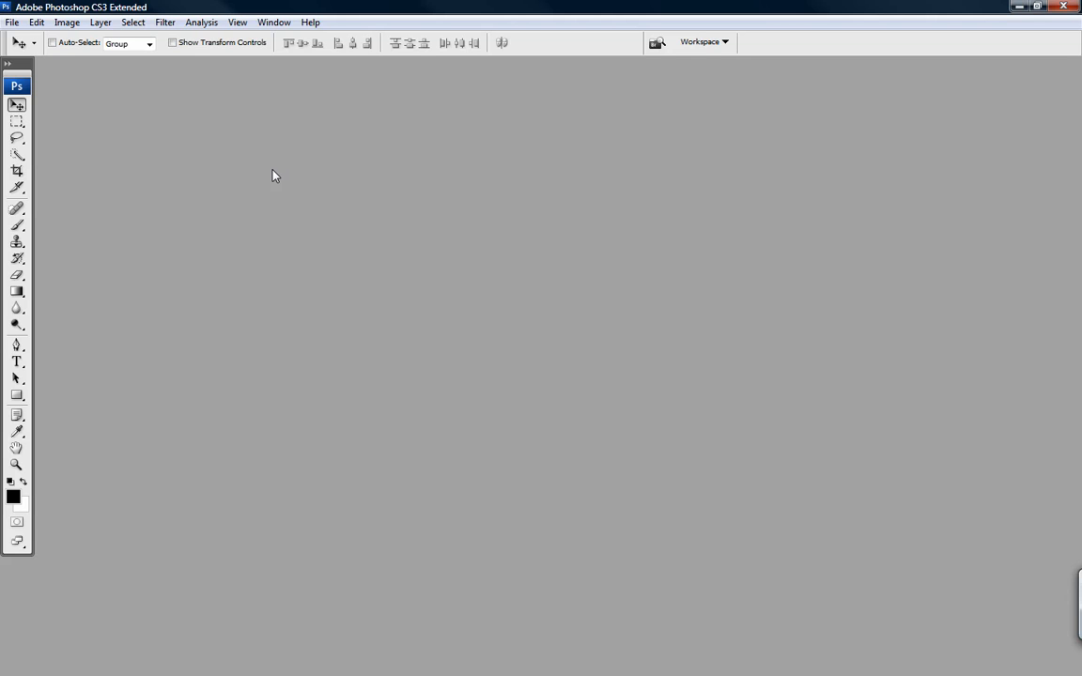
# Open Deck Walk Z Depth.jpg and The Deck Diffuse 001.jpg together from the Deck Walk folder.
pyautogui.hotkey('ctrl', 'o')
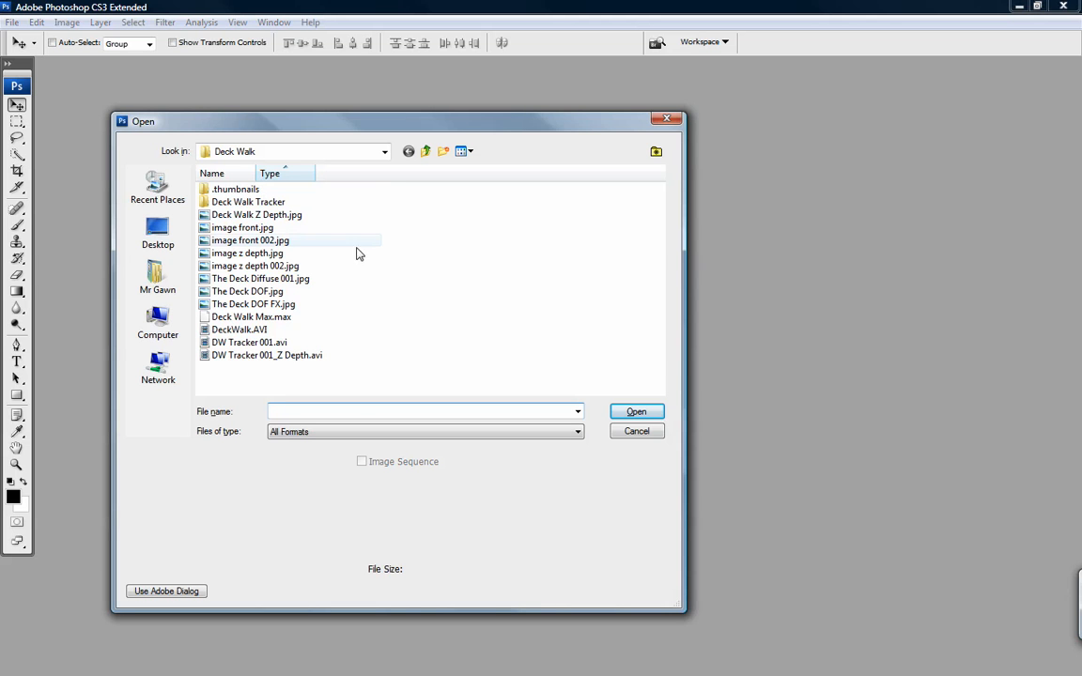
pyautogui.click(252, 281)
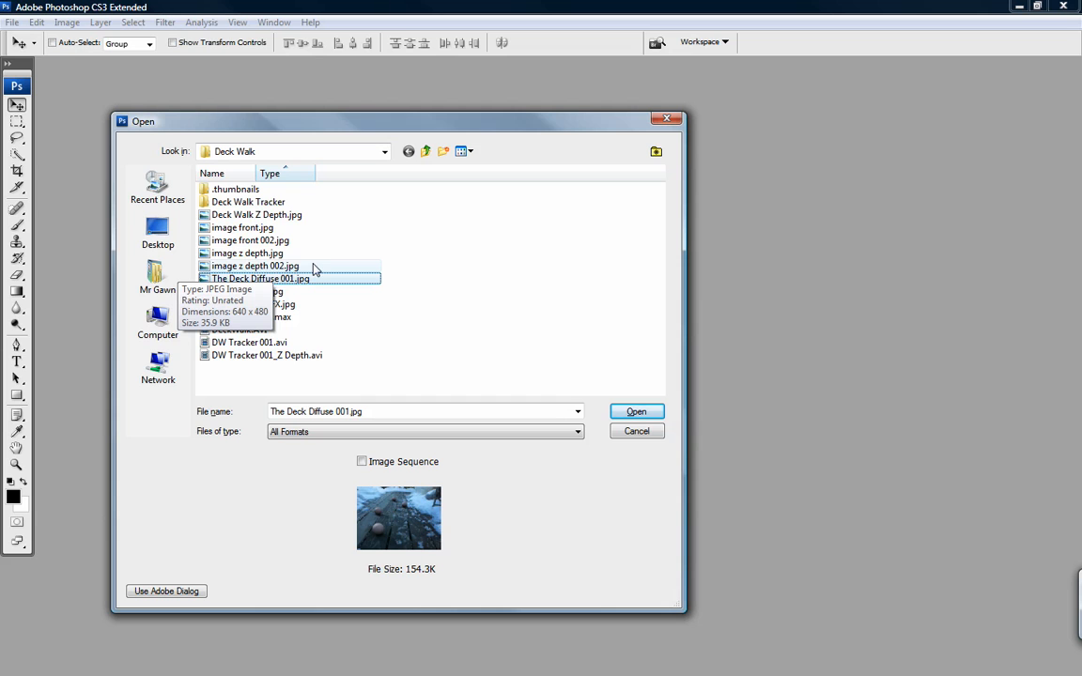
pyautogui.click(276, 266)
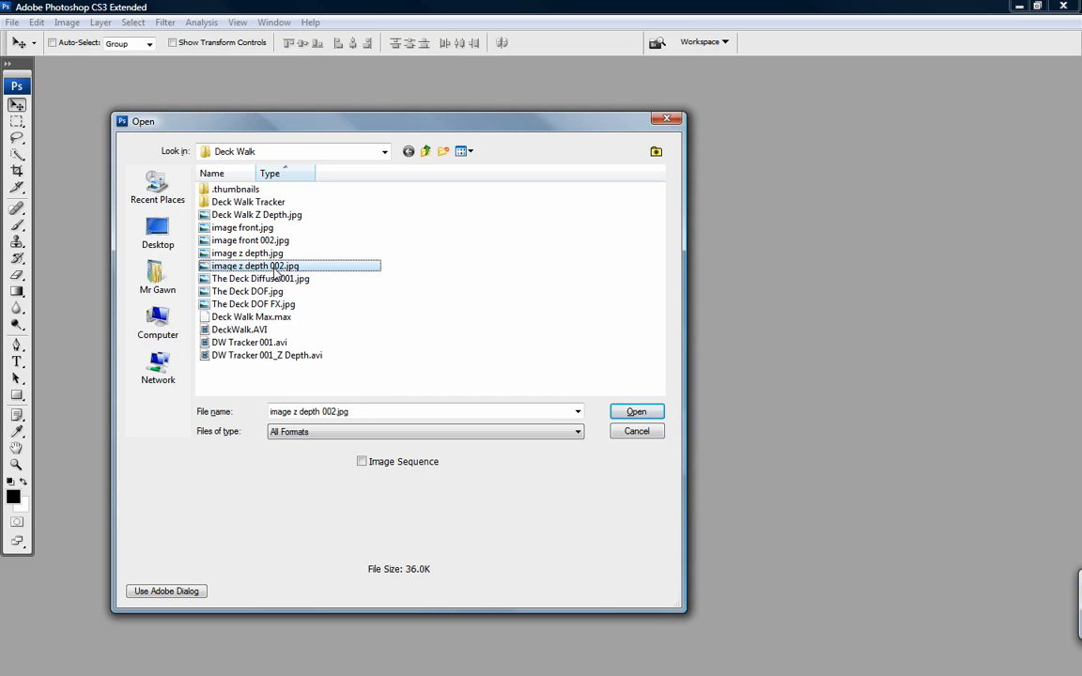
pyautogui.click(264, 242)
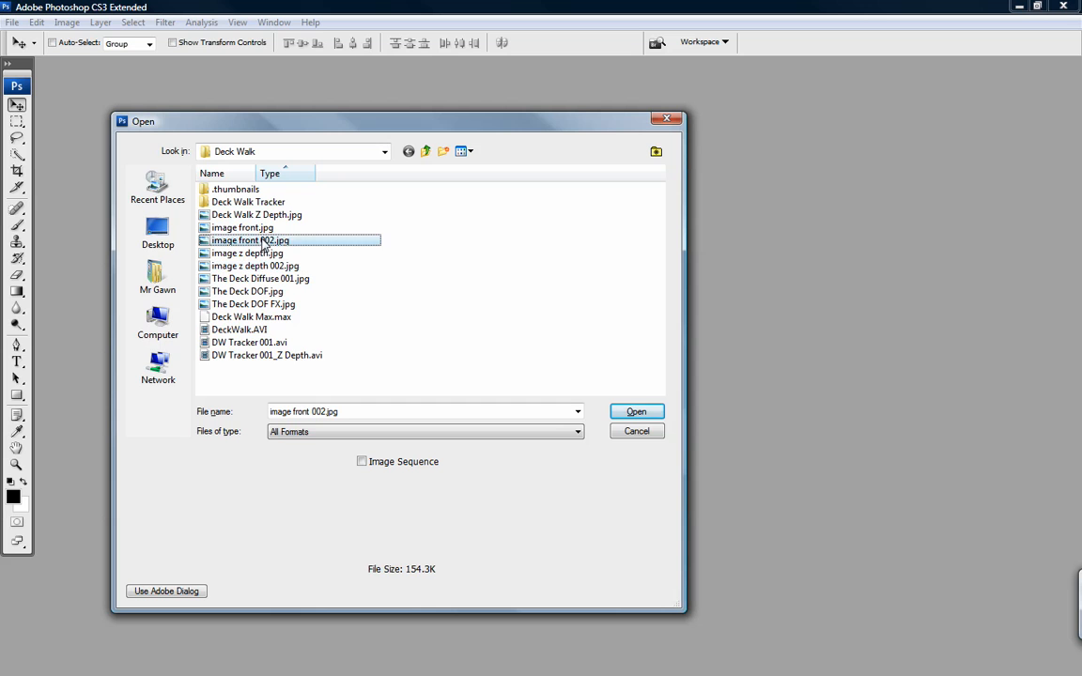
pyautogui.click(268, 279)
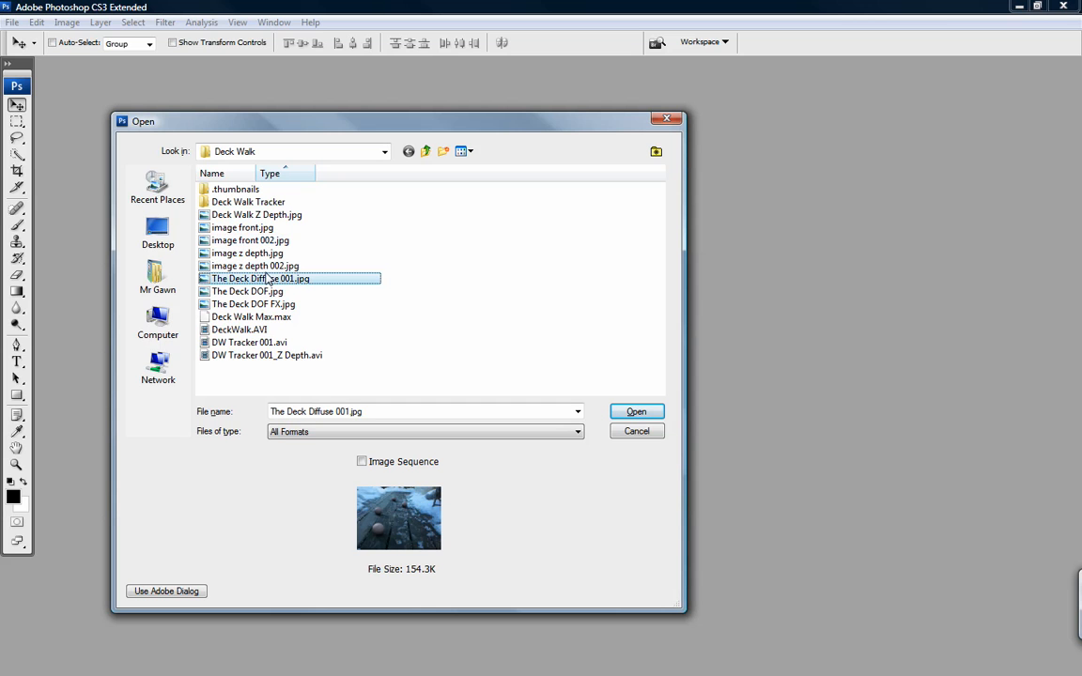
pyautogui.click(271, 218)
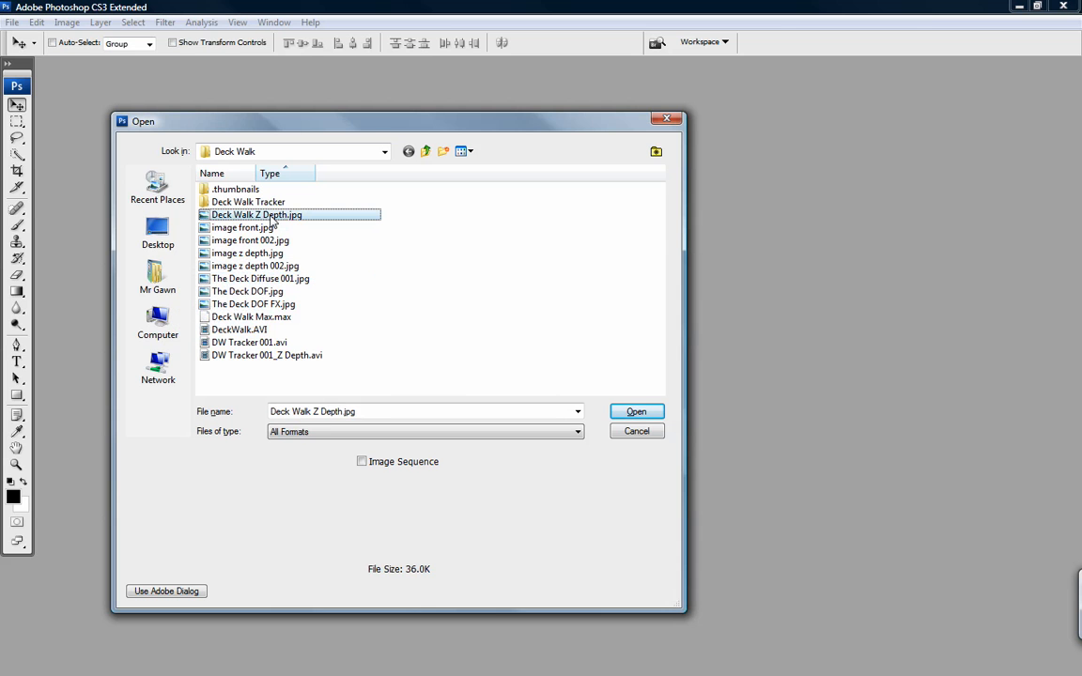
pyautogui.keyDown('ctrl'); pyautogui.click(268, 279); pyautogui.keyUp('ctrl')
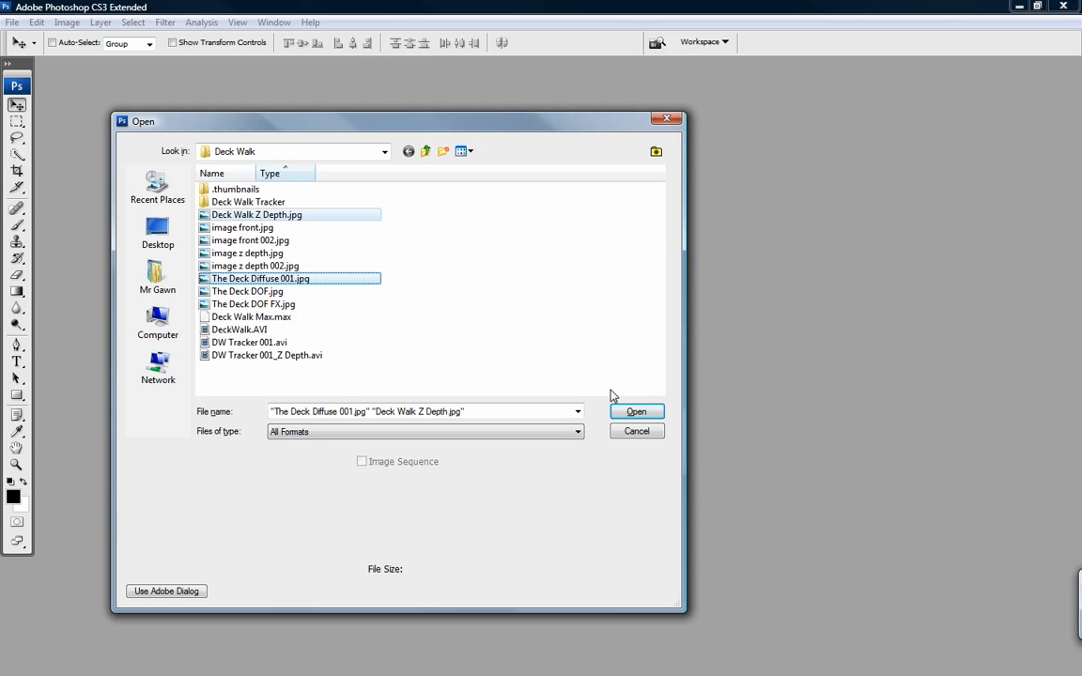
pyautogui.click(629, 414)
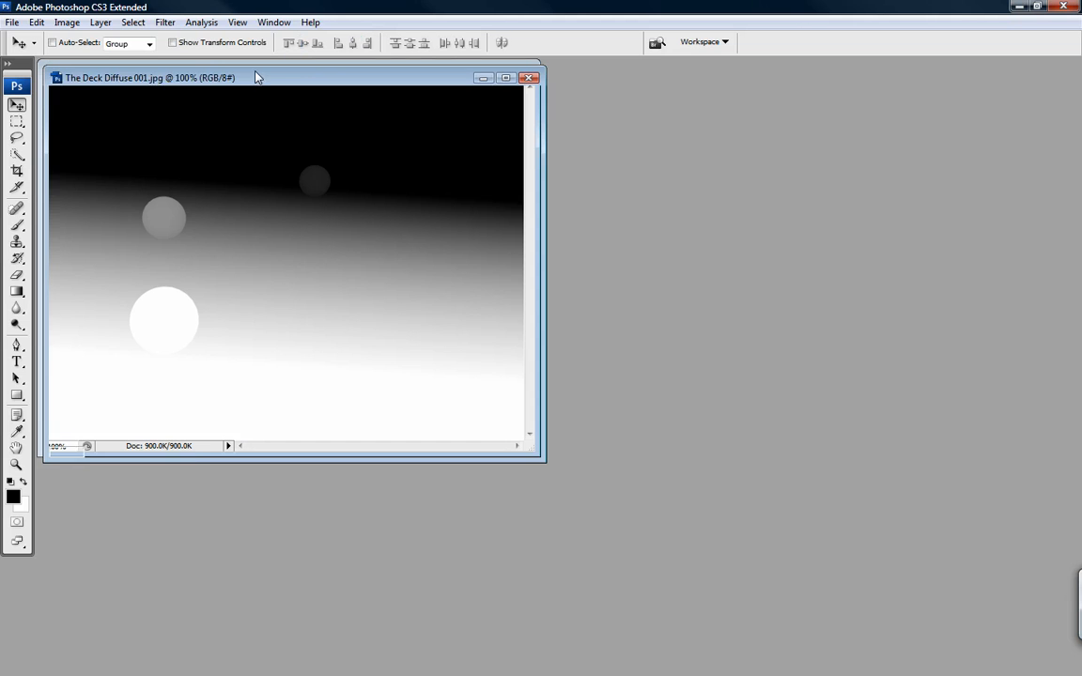
# Separate the two overlapping image windows and tile them vertically side by side.
pyautogui.moveTo(226, 69); pyautogui.dragTo(378, 160)
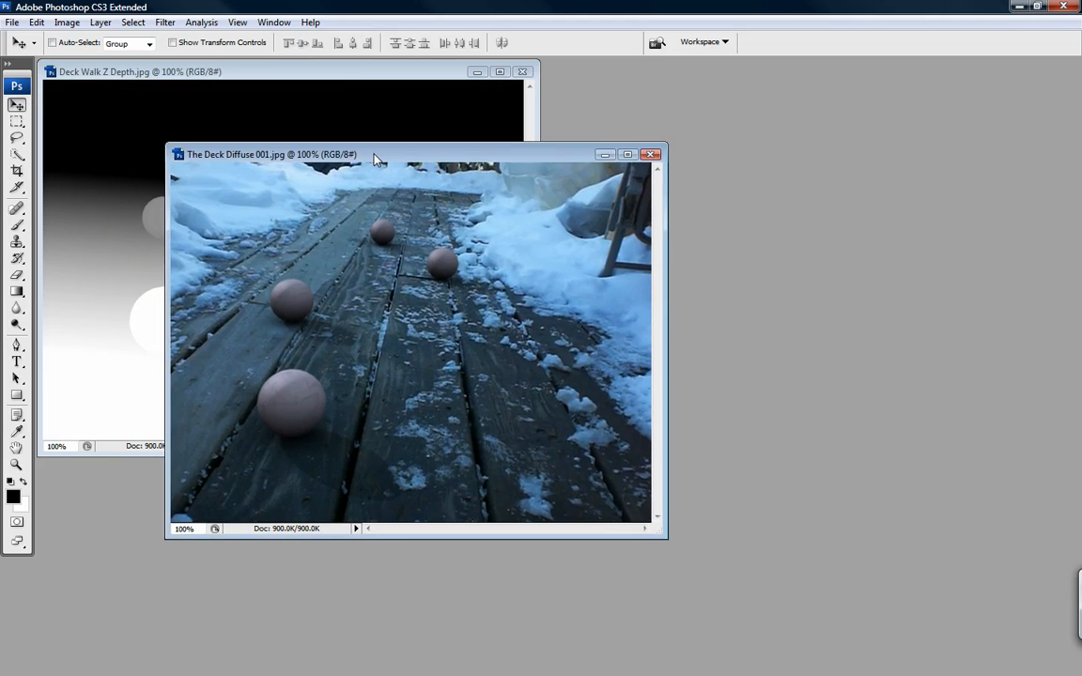
pyautogui.click(278, 25)
pyautogui.moveTo(271, 46)
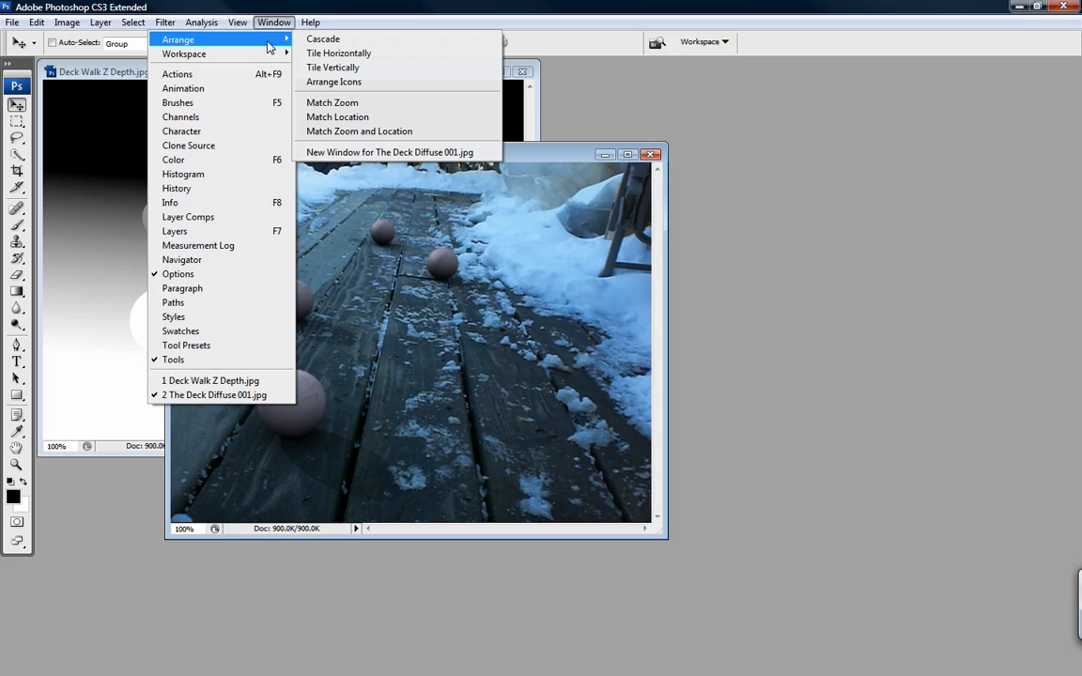
pyautogui.click(369, 75)
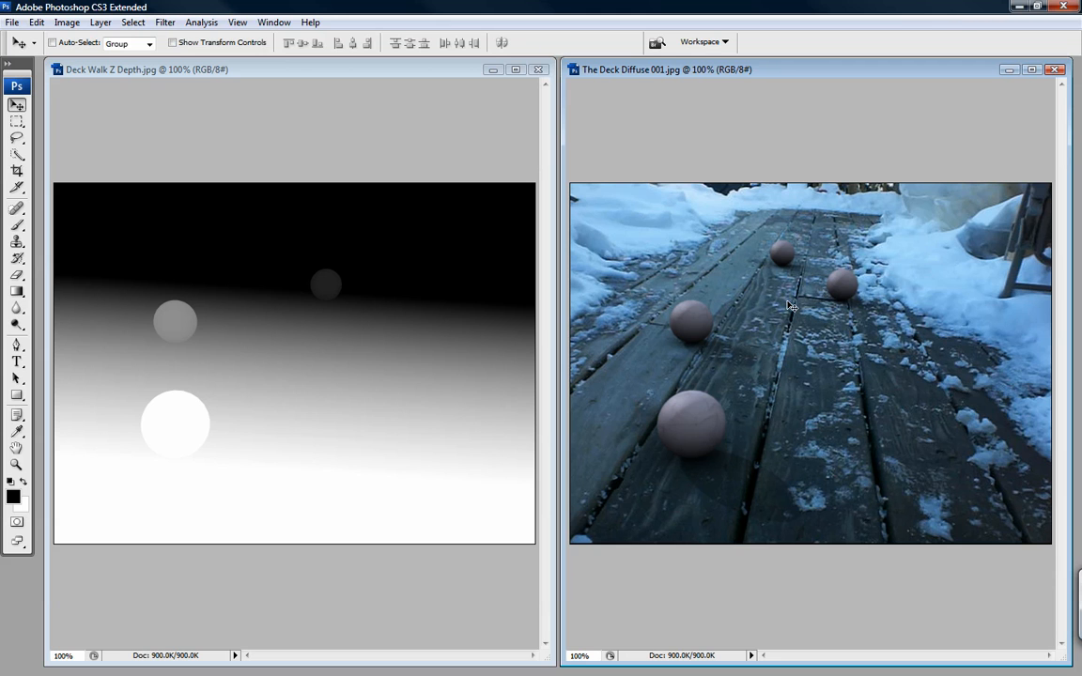
# Copy the Blue channel of Deck Walk Z Depth.jpg into The Deck Diffuse 001.jpg as a new alpha channel.
pyautogui.click(437, 72)
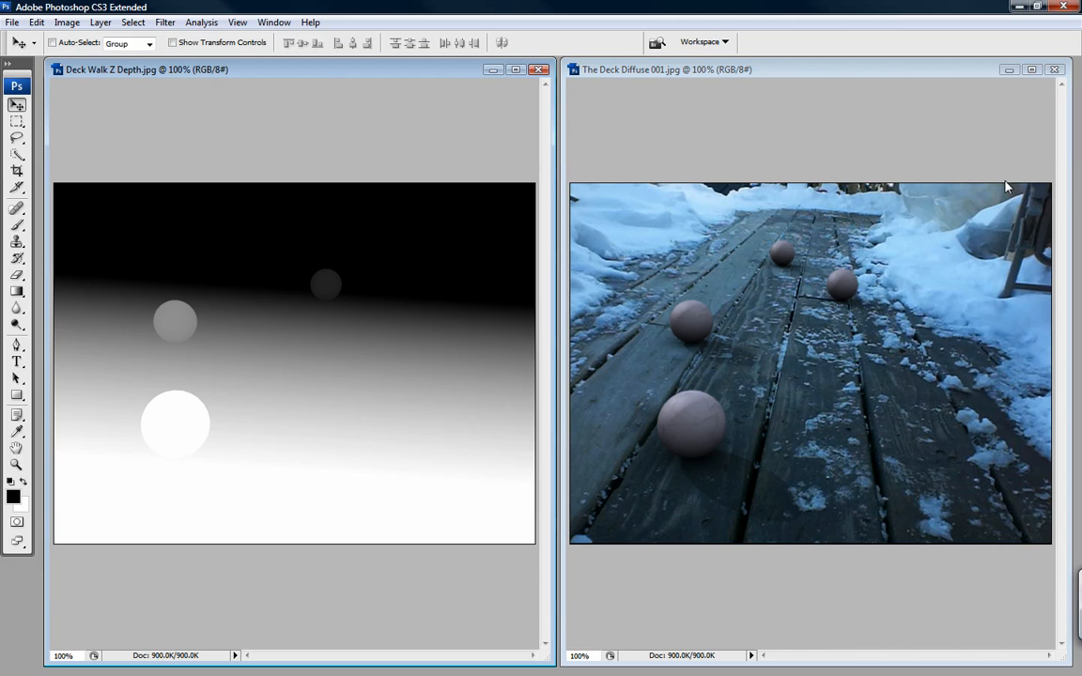
pyautogui.moveTo(1080, 194)
pyautogui.hotkey('shift', 'Tab')
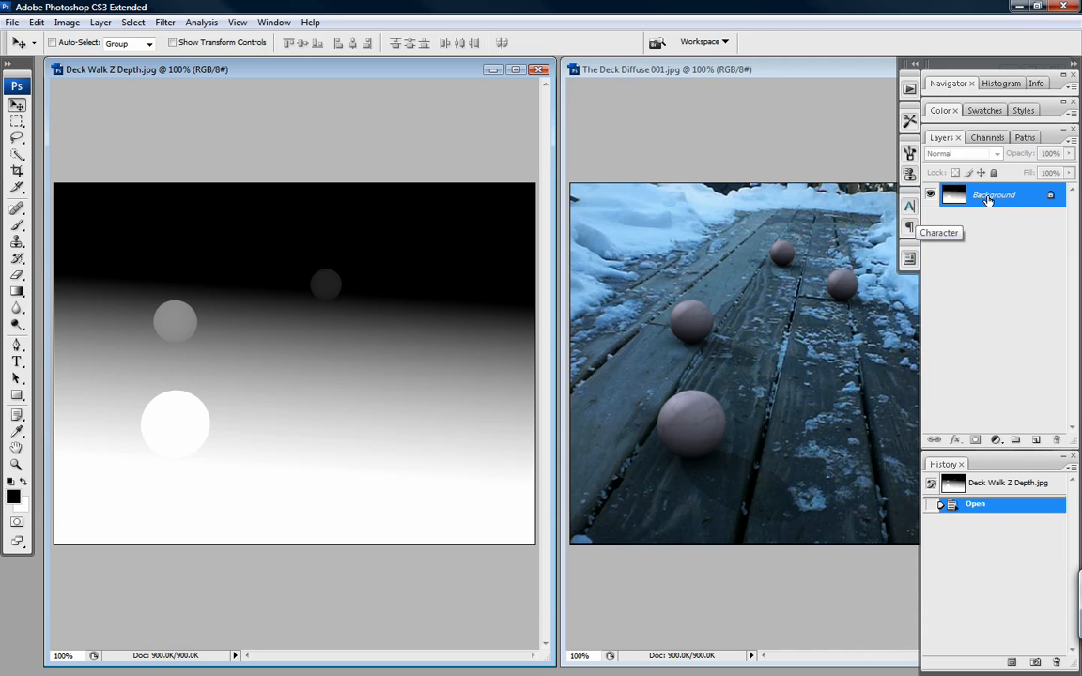
pyautogui.hotkey('shift', 'Tab')
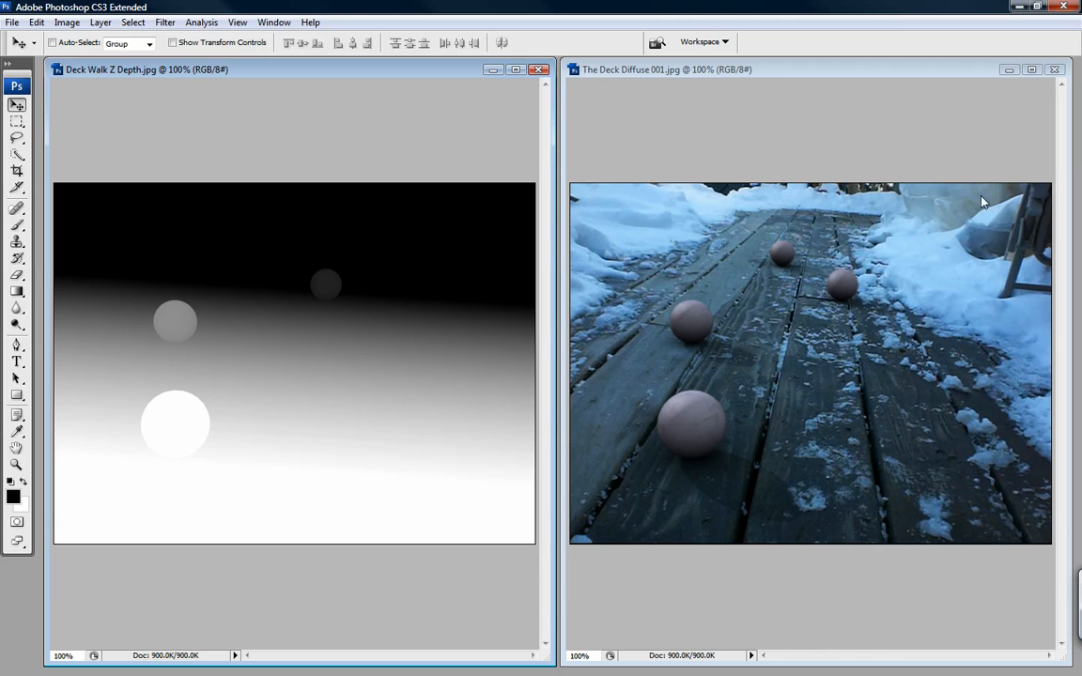
pyautogui.moveTo(1079, 162)
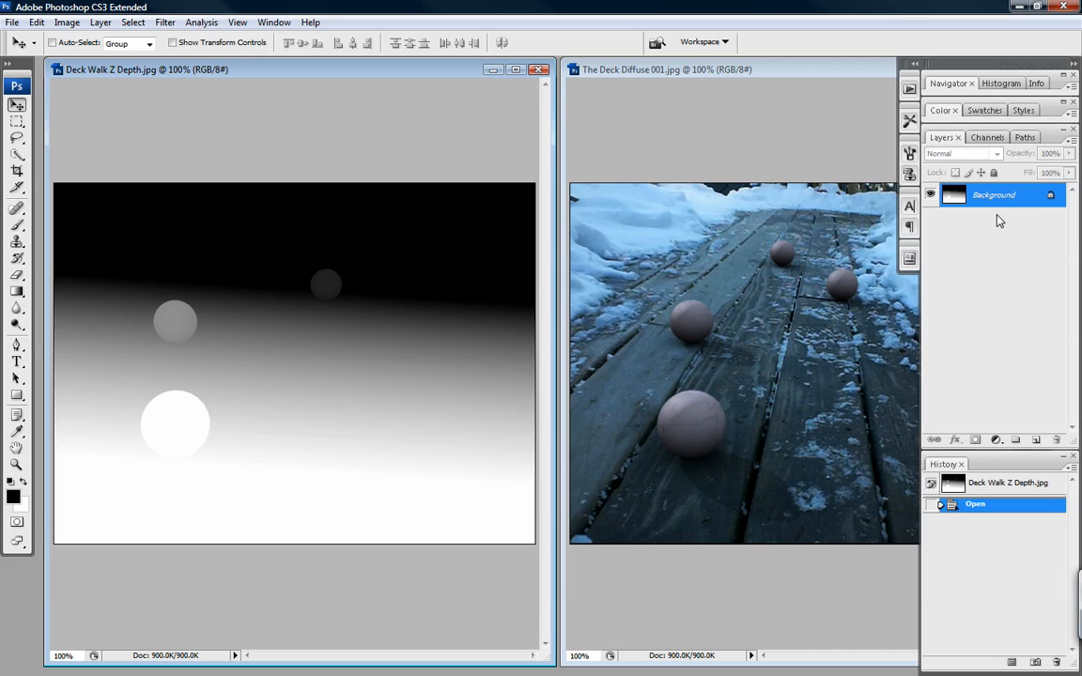
pyautogui.click(981, 139)
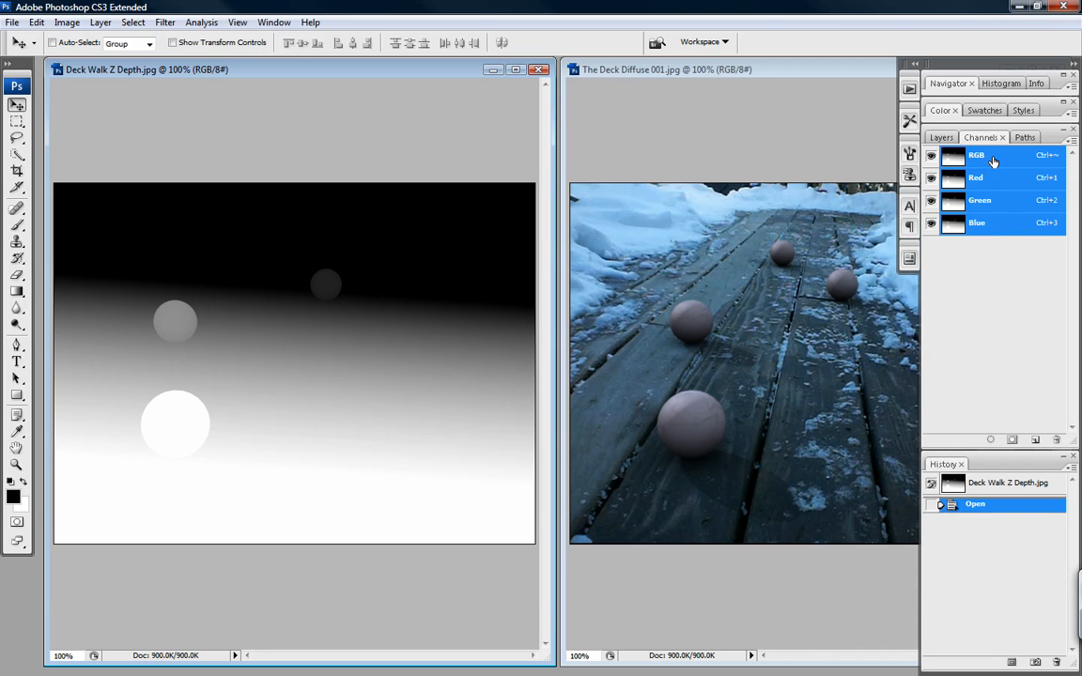
pyautogui.click(983, 225)
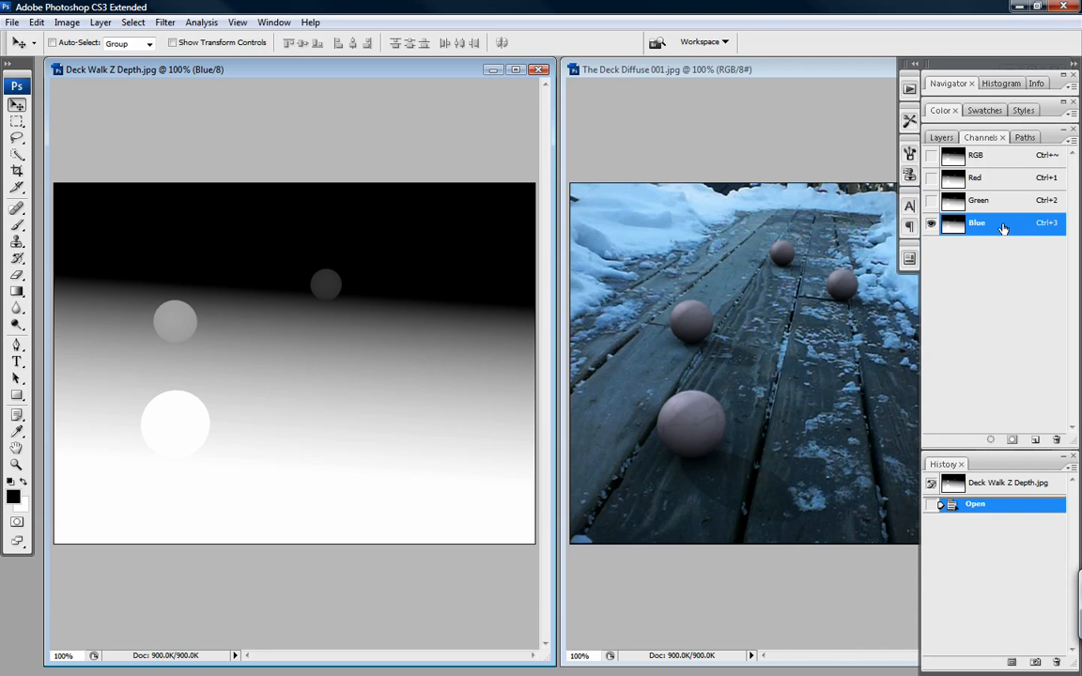
pyautogui.moveTo(1003, 229); pyautogui.dragTo(838, 280)
pyautogui.press('Tab')
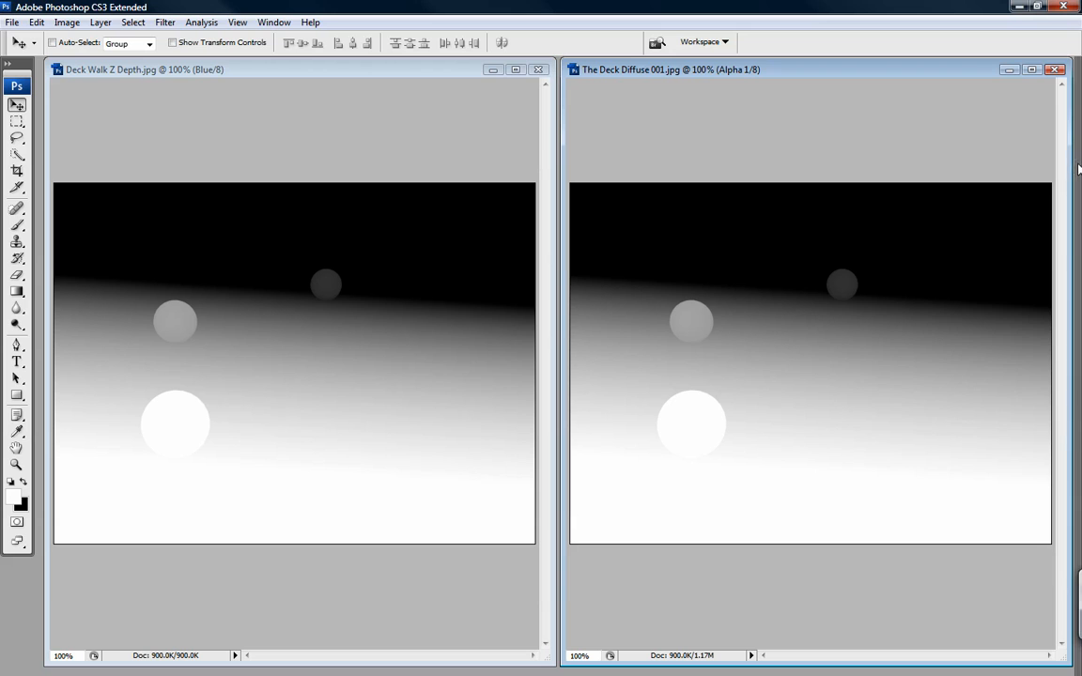
# Show the RGB channels of the diffuse image, compare with the Alpha 1 overlay on and off, and leave Alpha 1 hidden.
pyautogui.moveTo(1076, 169)
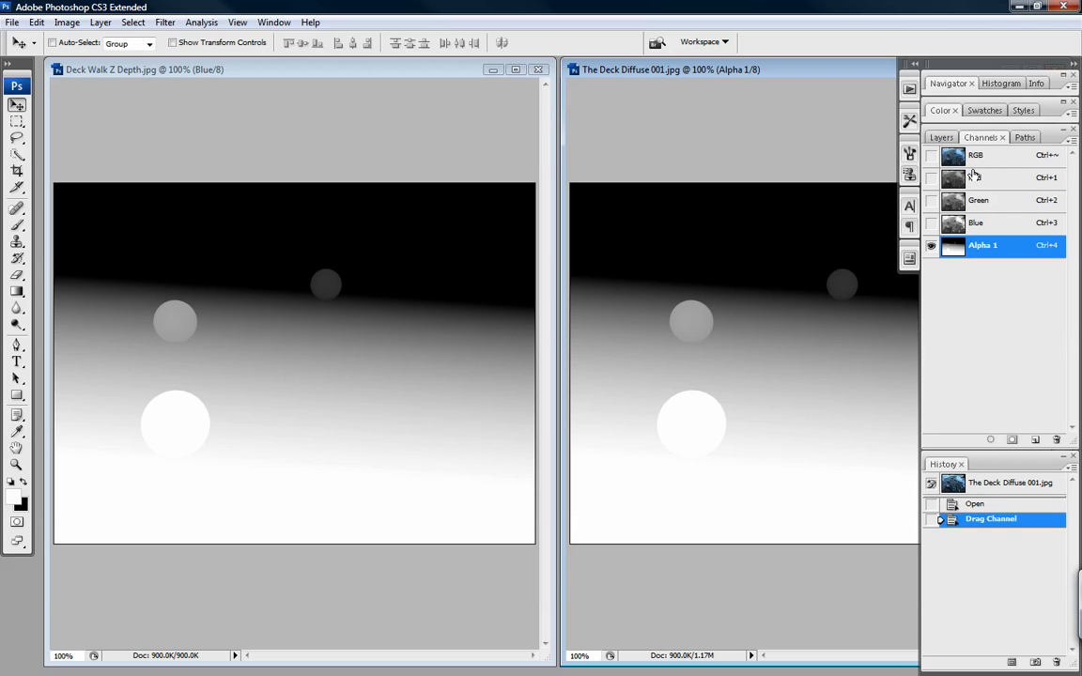
pyautogui.click(931, 154)
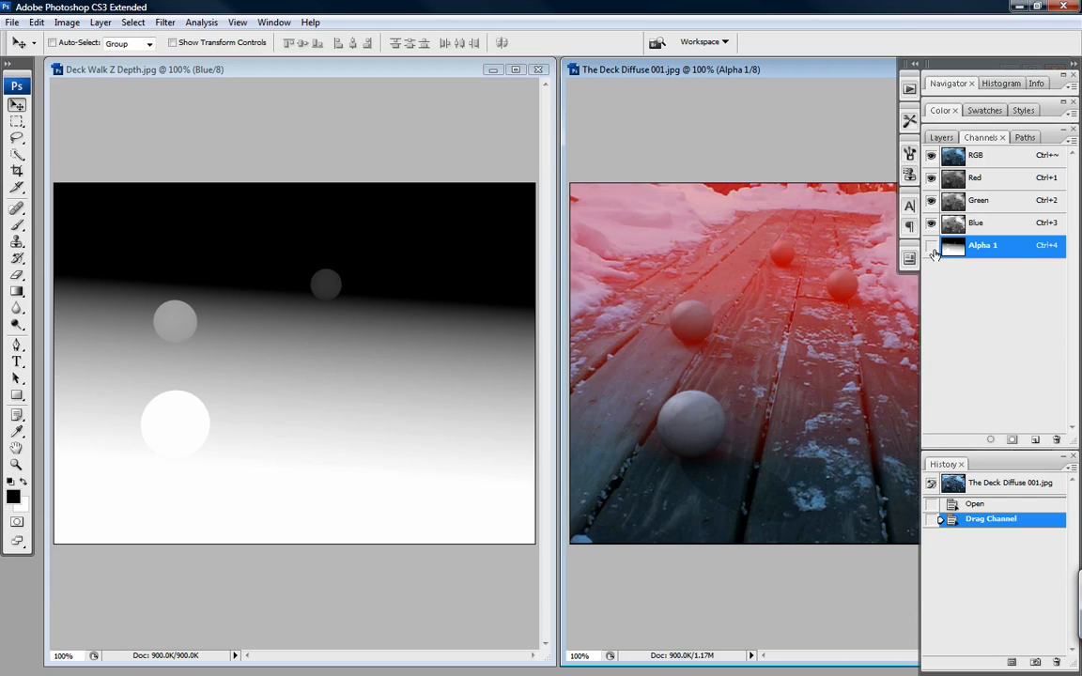
pyautogui.click(931, 246)
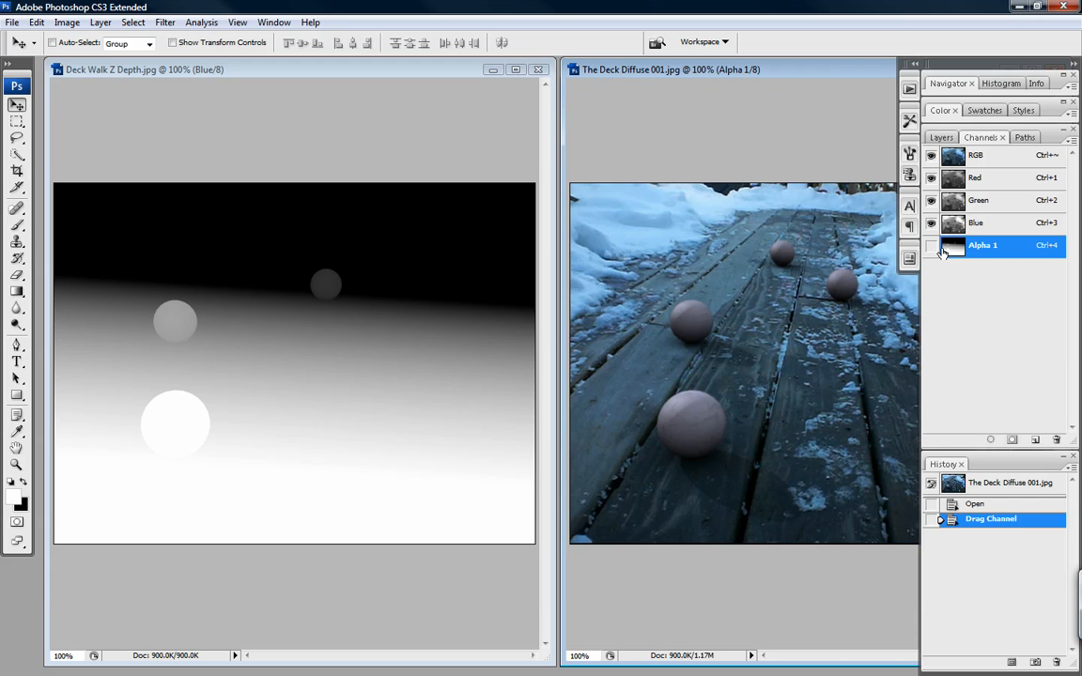
pyautogui.click(931, 246)
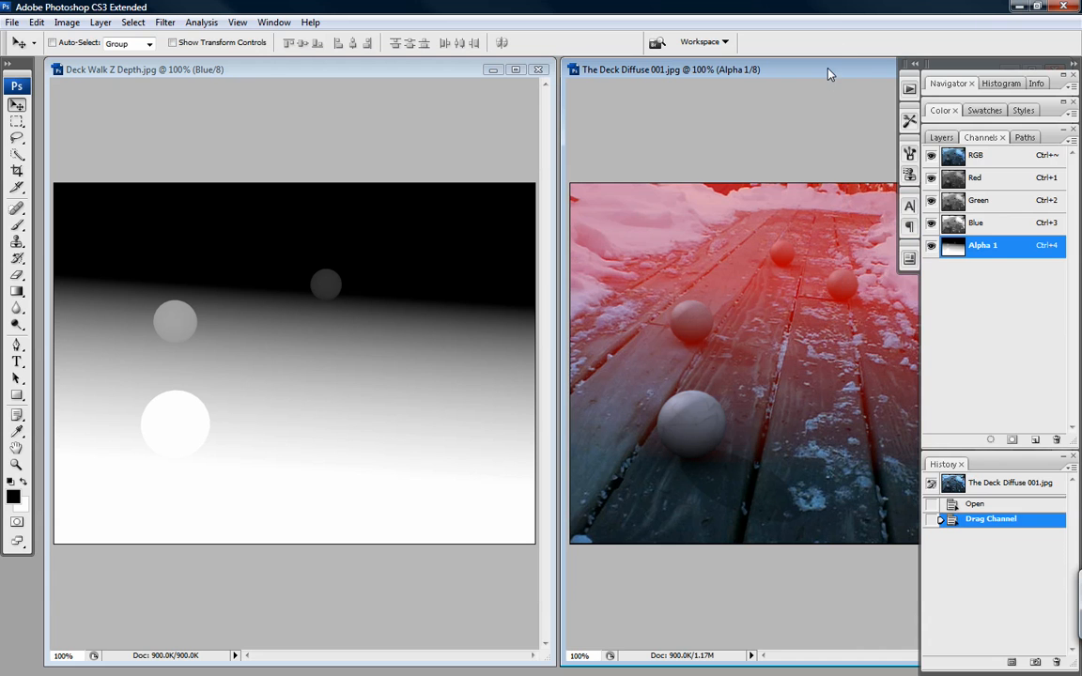
pyautogui.press('Tab')
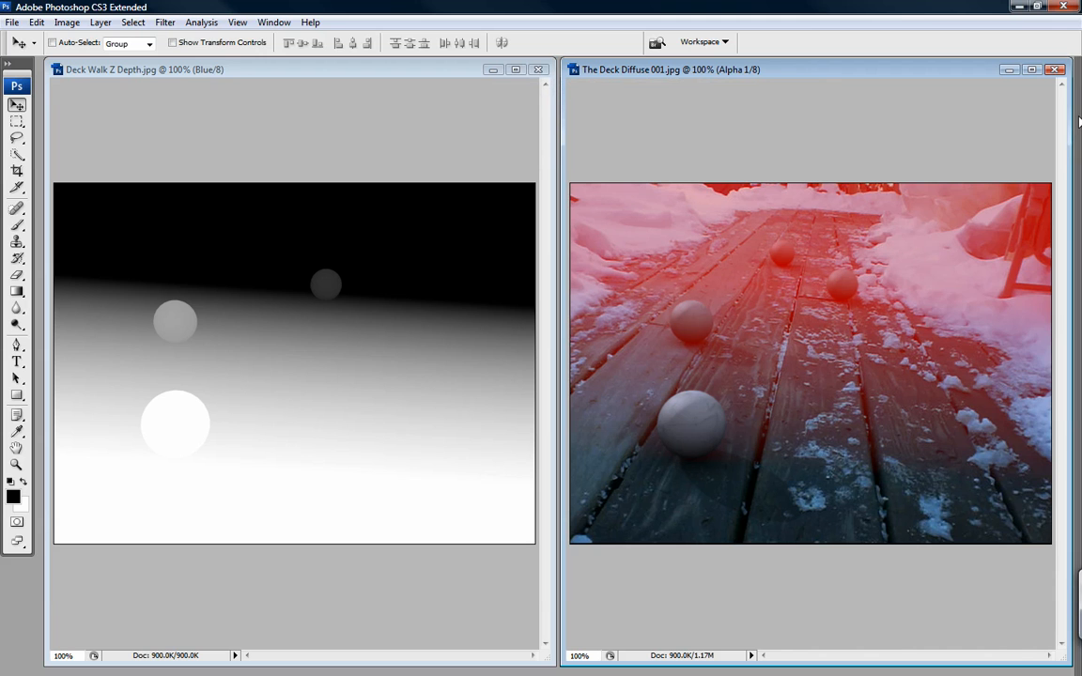
pyautogui.press('Tab')
pyautogui.click(931, 245)
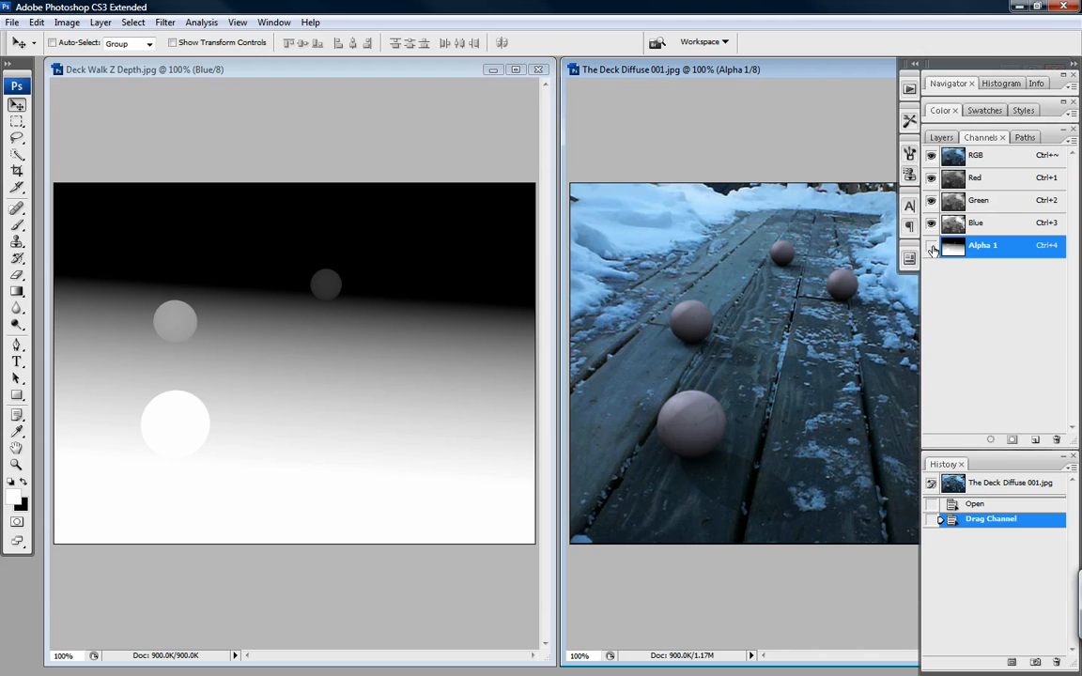
# Convert the diffuse image's Background into a regular layer named Diffuse.
pyautogui.click(942, 137)
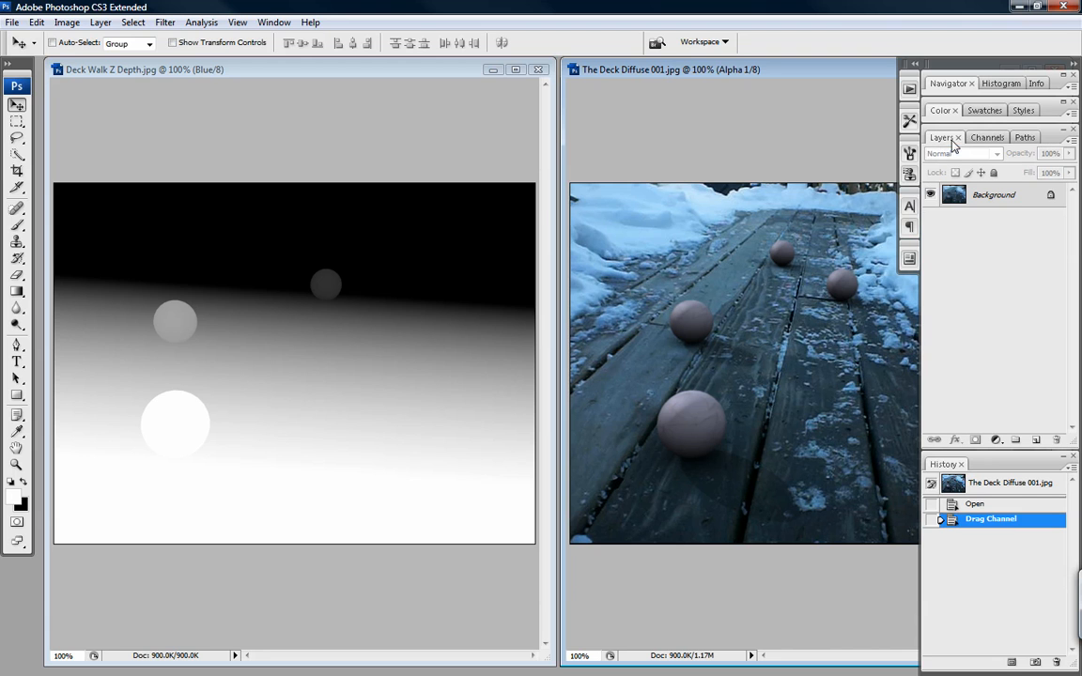
pyautogui.doubleClick(996, 195)
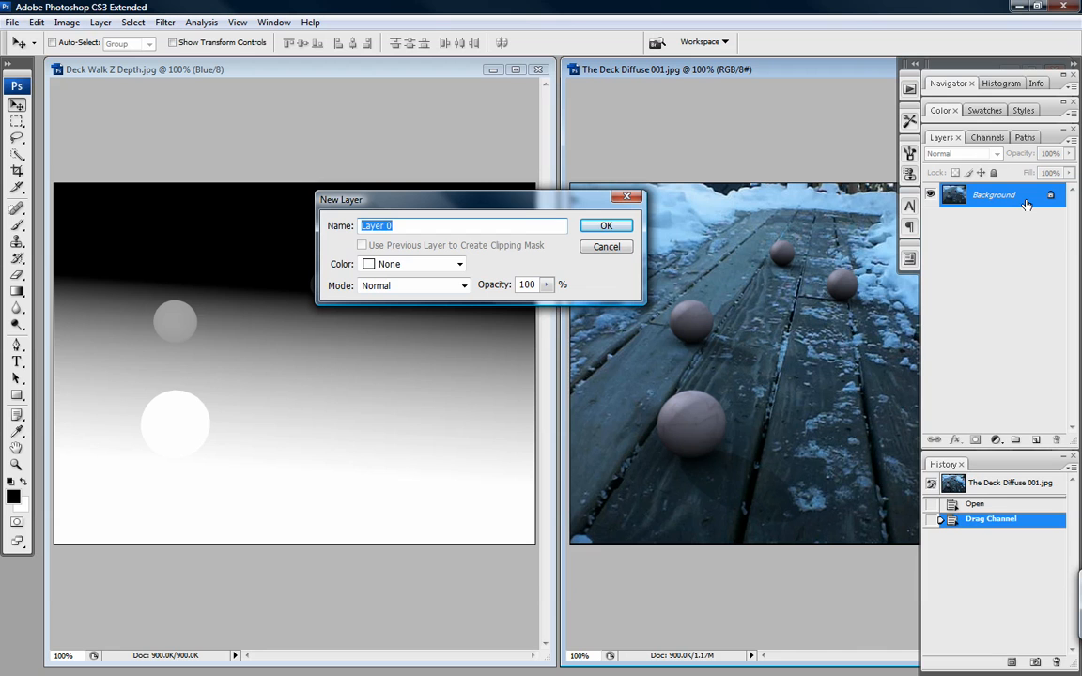
pyautogui.write('Diffuse')
pyautogui.press('Return')
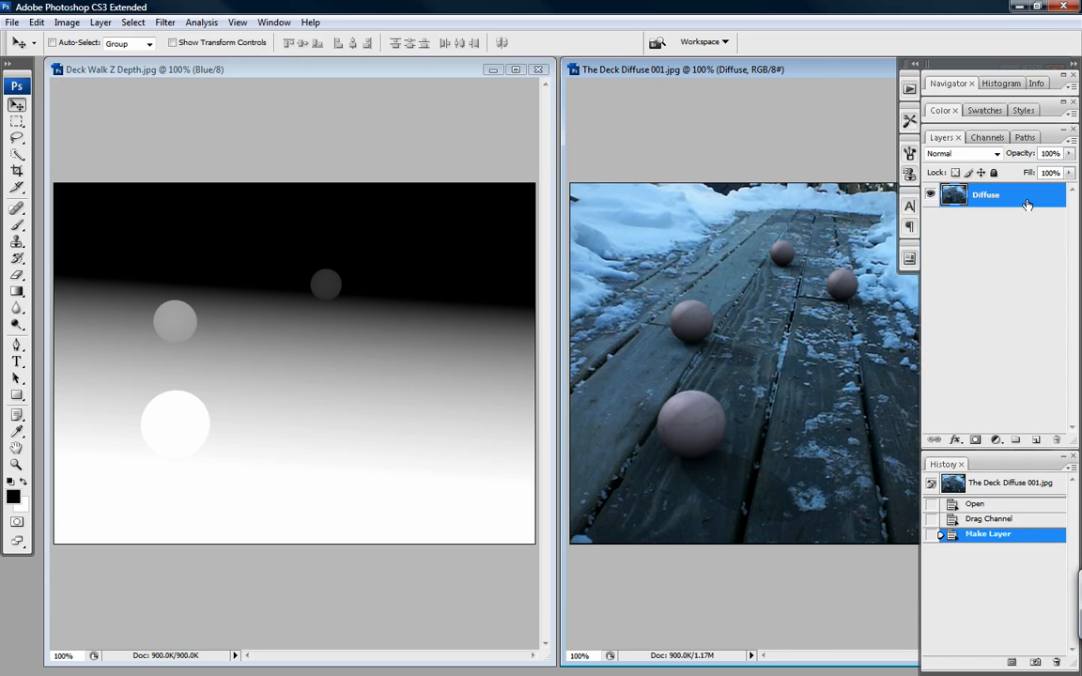
pyautogui.hotkey('shift', 'Tab')
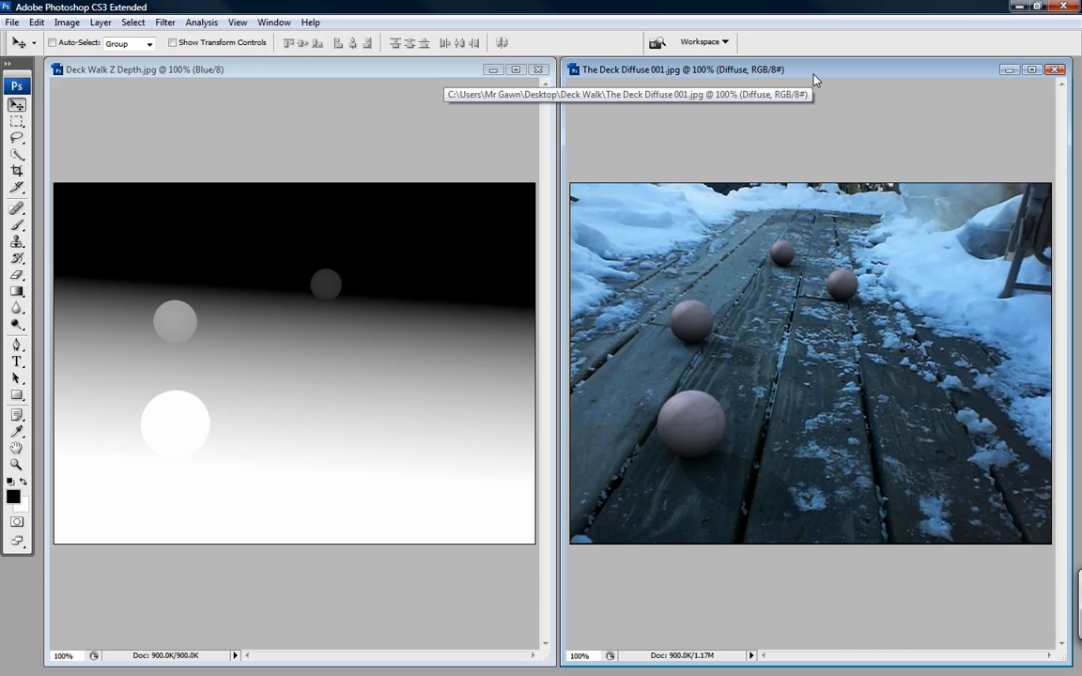
# Check the Alpha 1 overlay on the diffuse image once more with the Diffuse layer active.
pyautogui.moveTo(1078, 153)
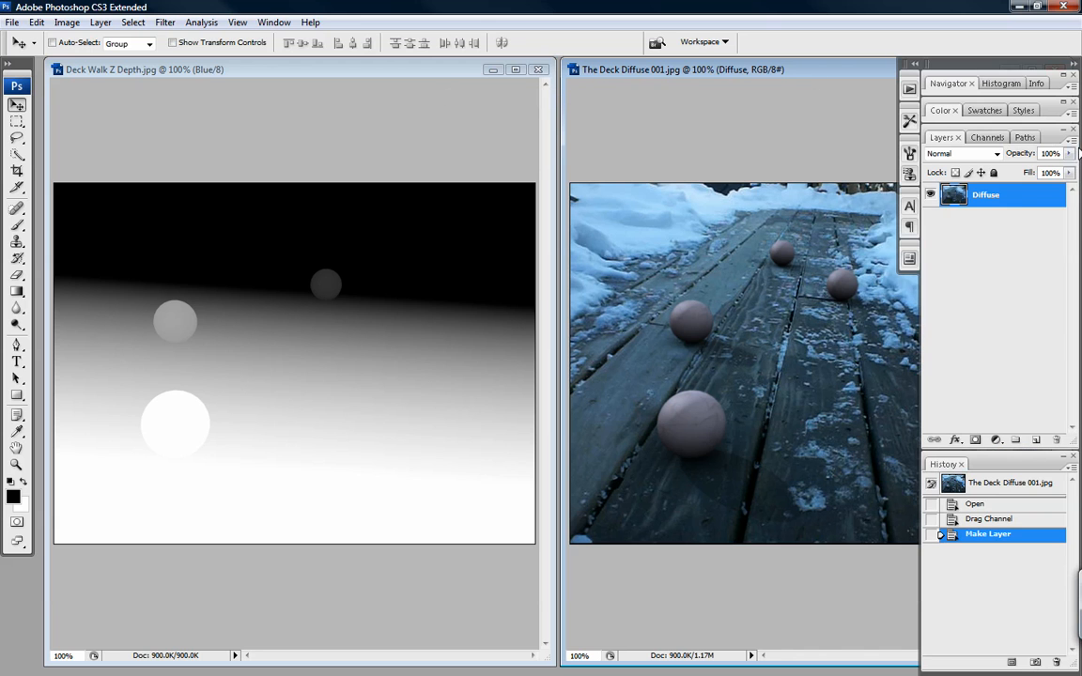
pyautogui.click(981, 137)
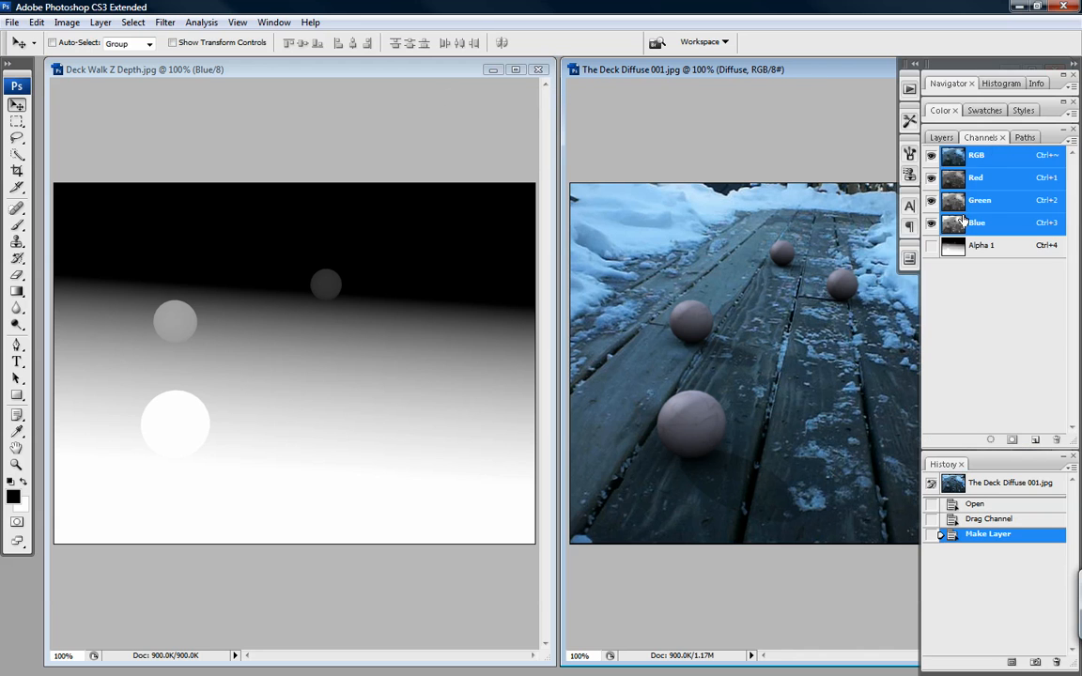
pyautogui.click(931, 247)
pyautogui.click(932, 247)
pyautogui.doubleClick(948, 139)
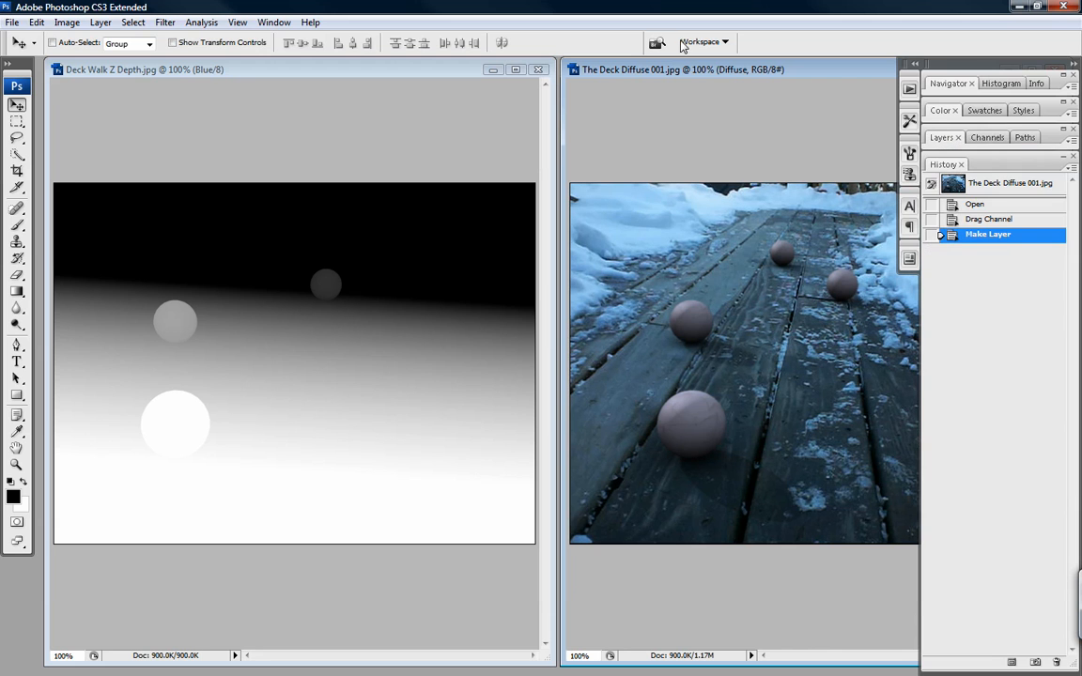
pyautogui.press('Tab')
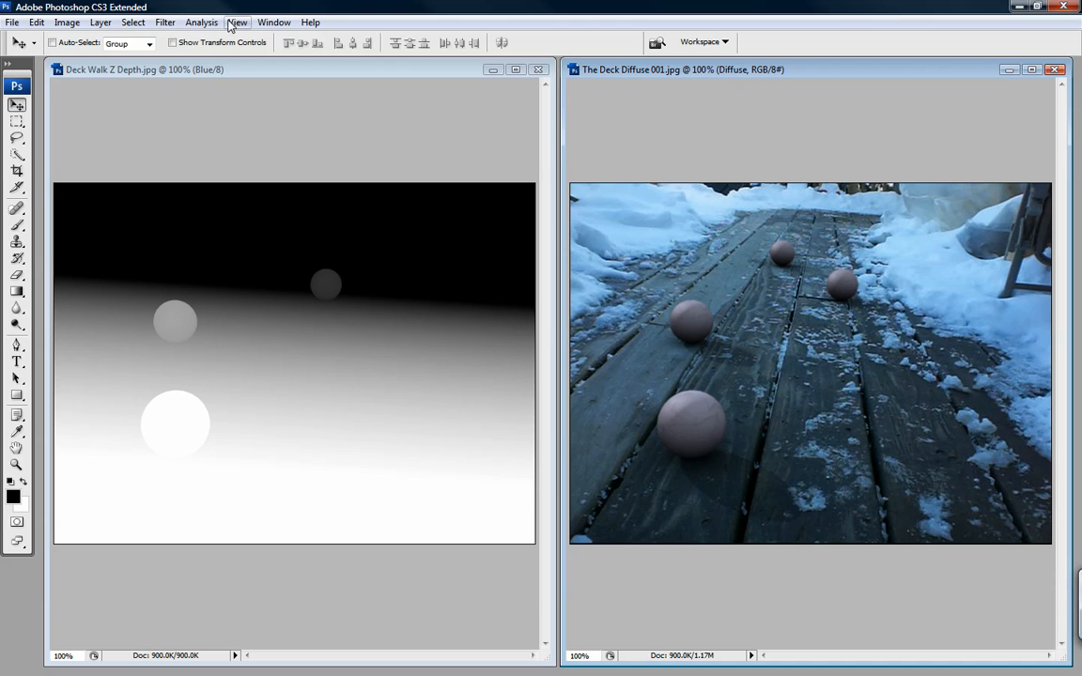
# Start a Lens Blur on the Diffuse layer with Alpha 1 as the inverted depth map and blur focal distance 0.
pyautogui.click(166, 23)
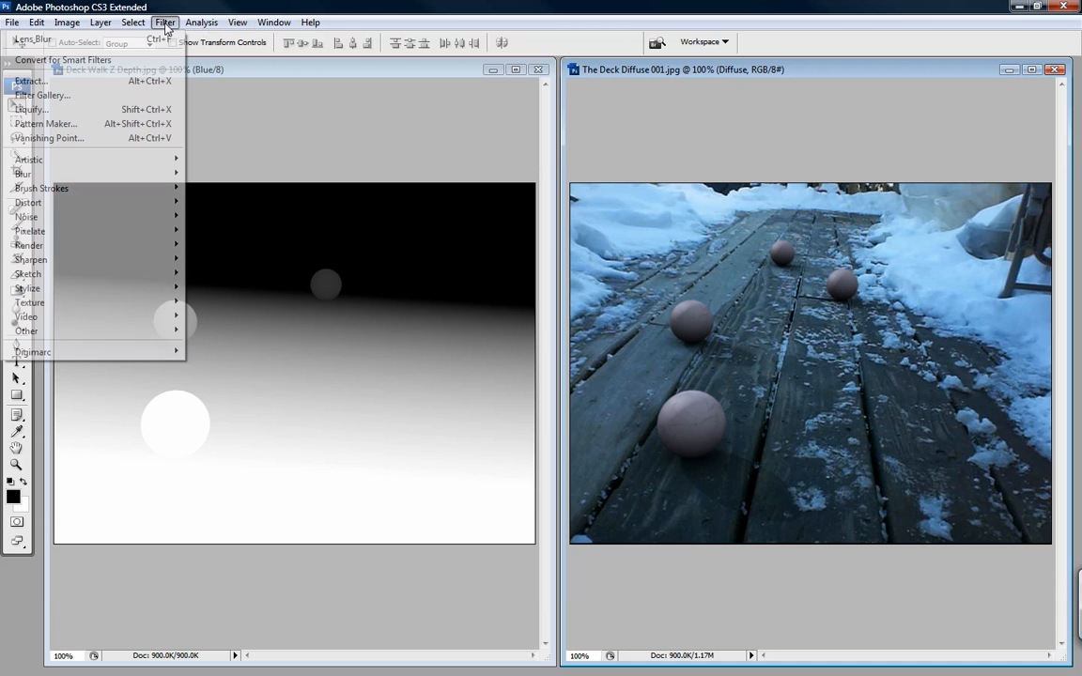
pyautogui.moveTo(82, 177)
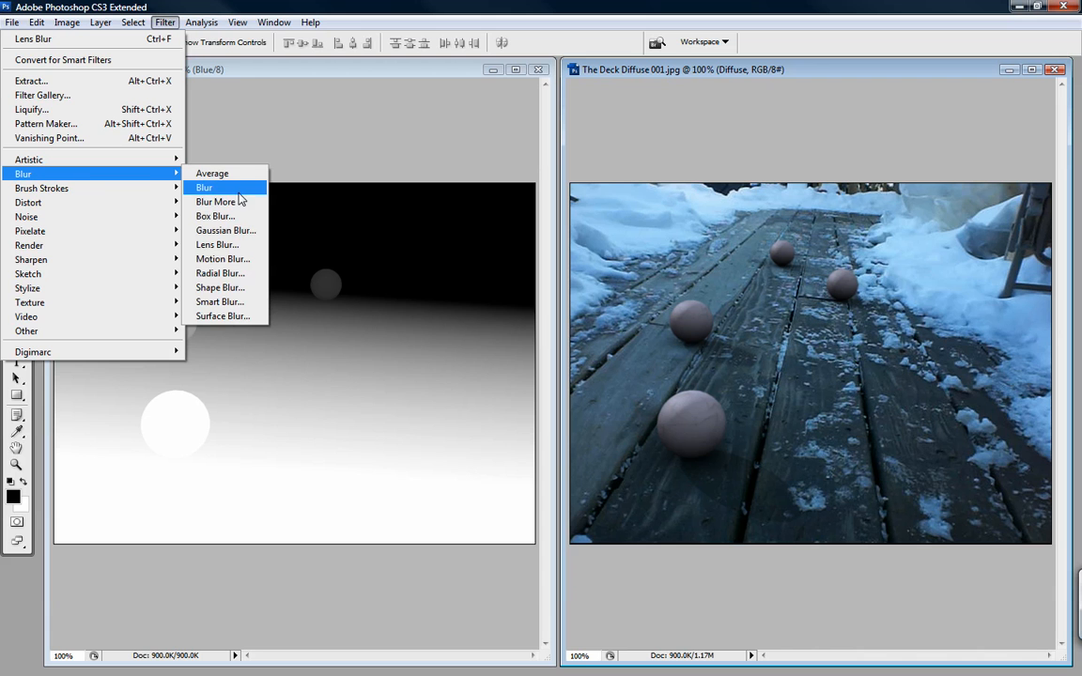
pyautogui.click(226, 244)
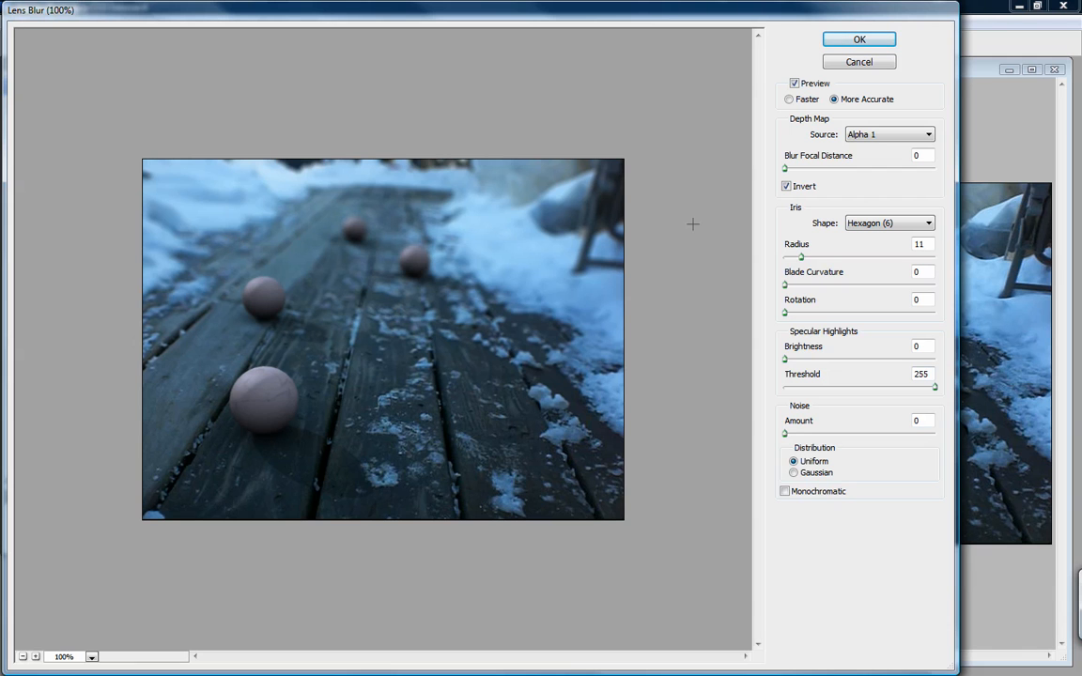
pyautogui.click(878, 137)
pyautogui.click(878, 137)
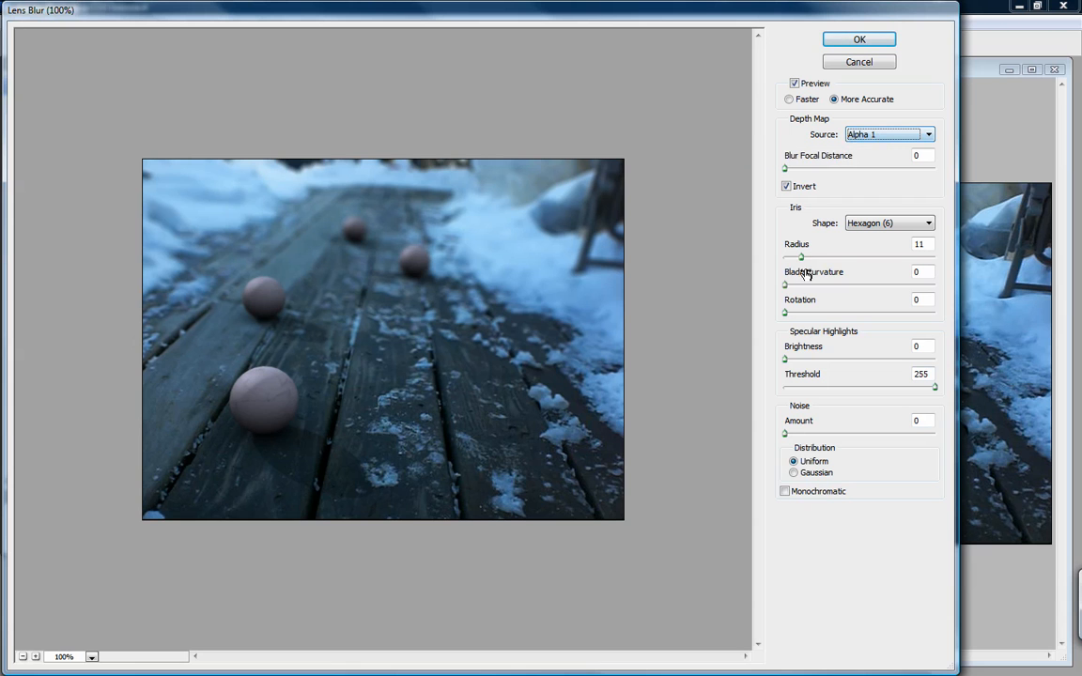
pyautogui.click(786, 169)
pyautogui.moveTo(787, 171)
pyautogui.mouseDown()
pyautogui.moveTo(863, 173)
pyautogui.moveTo(769, 176)
pyautogui.mouseUp()
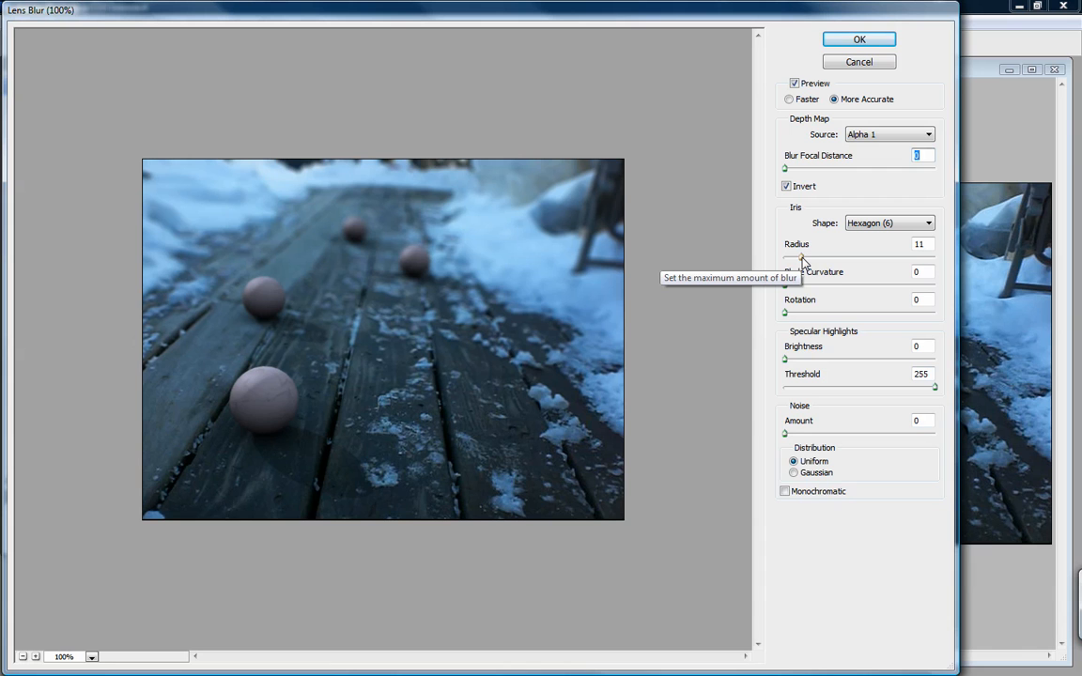
# Try an iris radius of 60, then set the radius to 11 and apply the Lens Blur.
pyautogui.moveTo(801, 261); pyautogui.dragTo(874, 264)
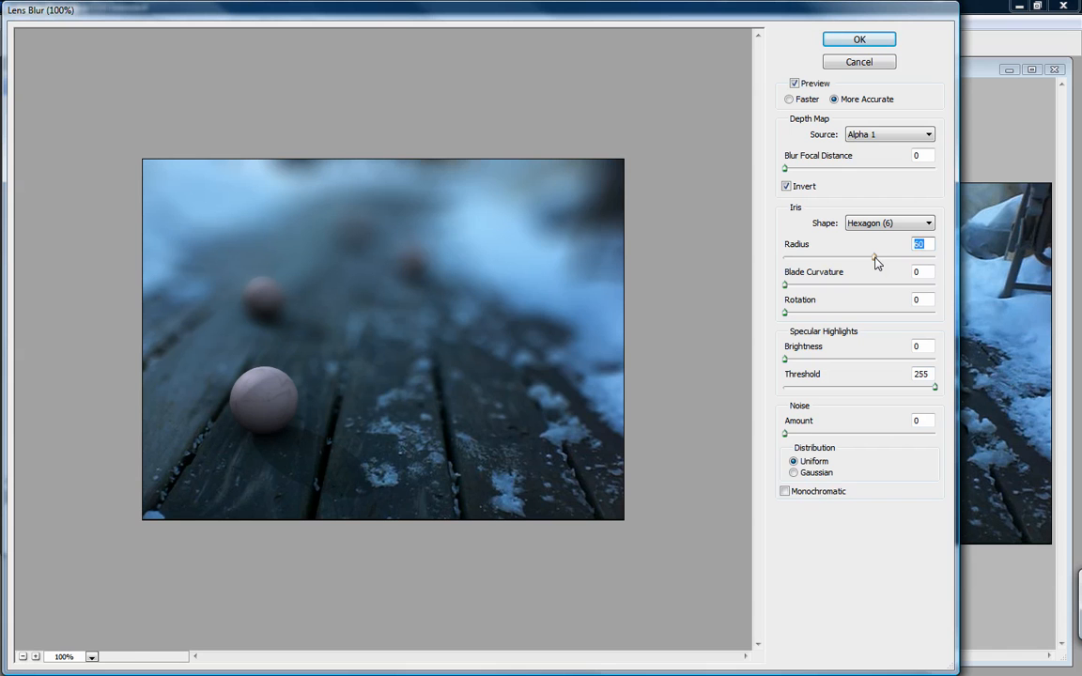
pyautogui.moveTo(875, 261); pyautogui.dragTo(801, 268)
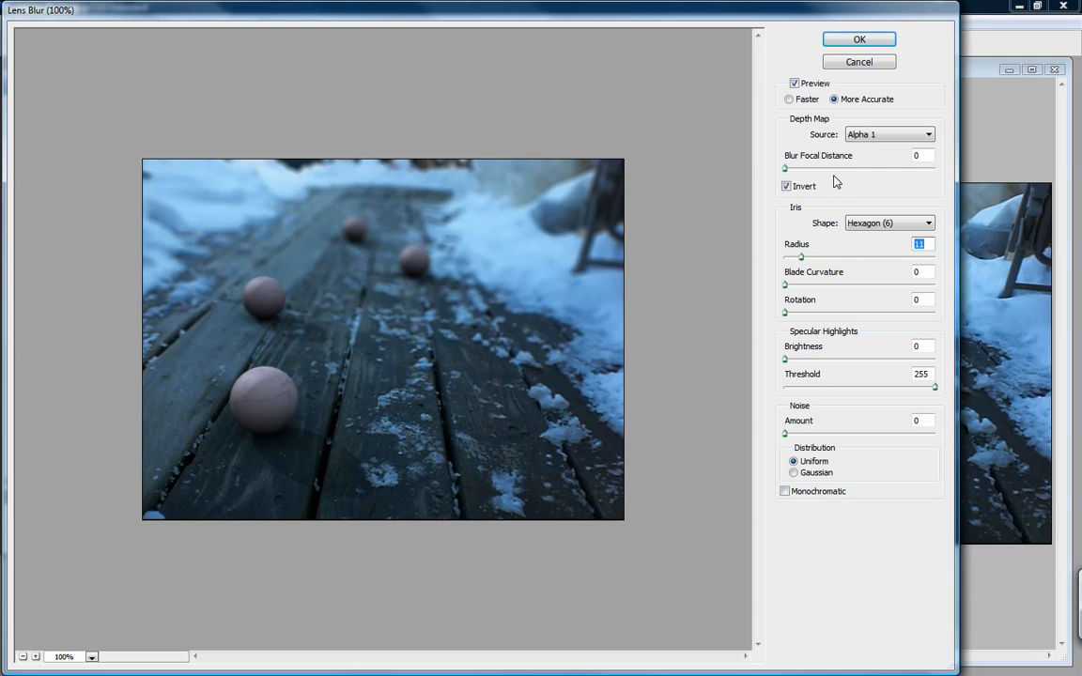
pyautogui.click(860, 40)
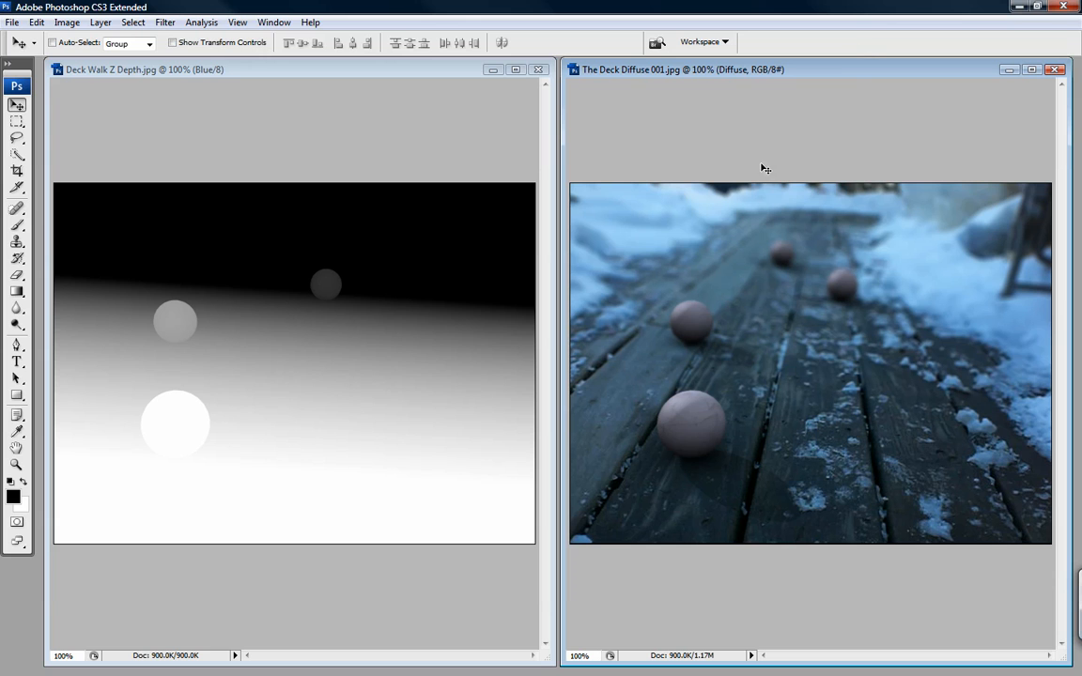
# Set the area around the canvas to black and view the blurred deck image maximized before restoring the side-by-side windows.
pyautogui.rightClick(727, 124)
pyautogui.click(759, 152)
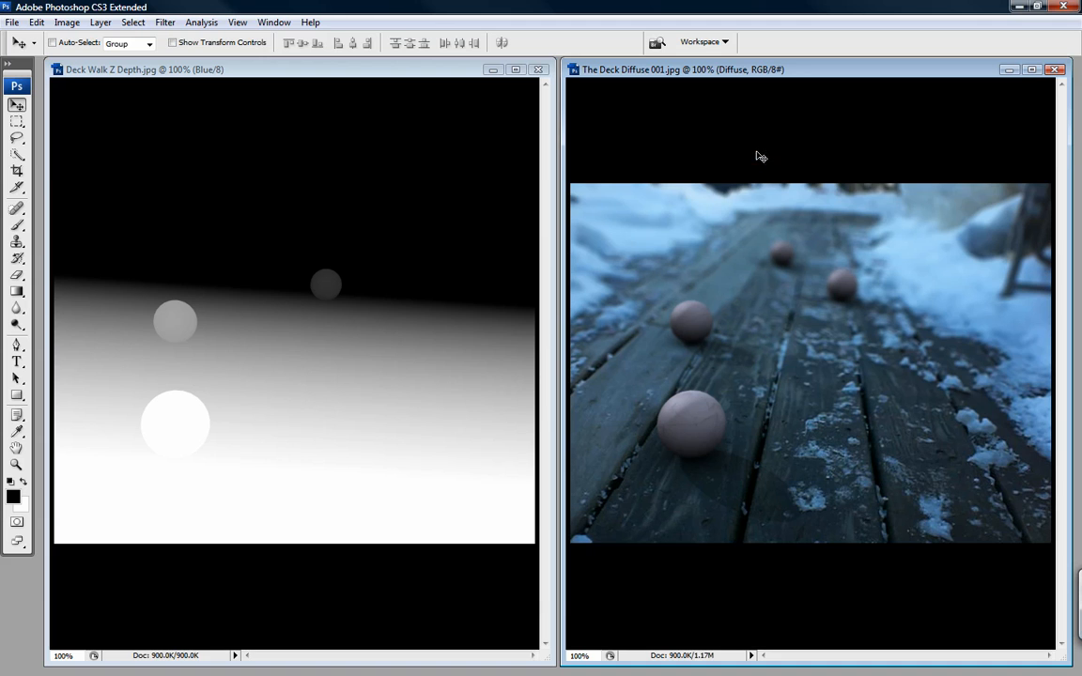
pyautogui.click(1031, 69)
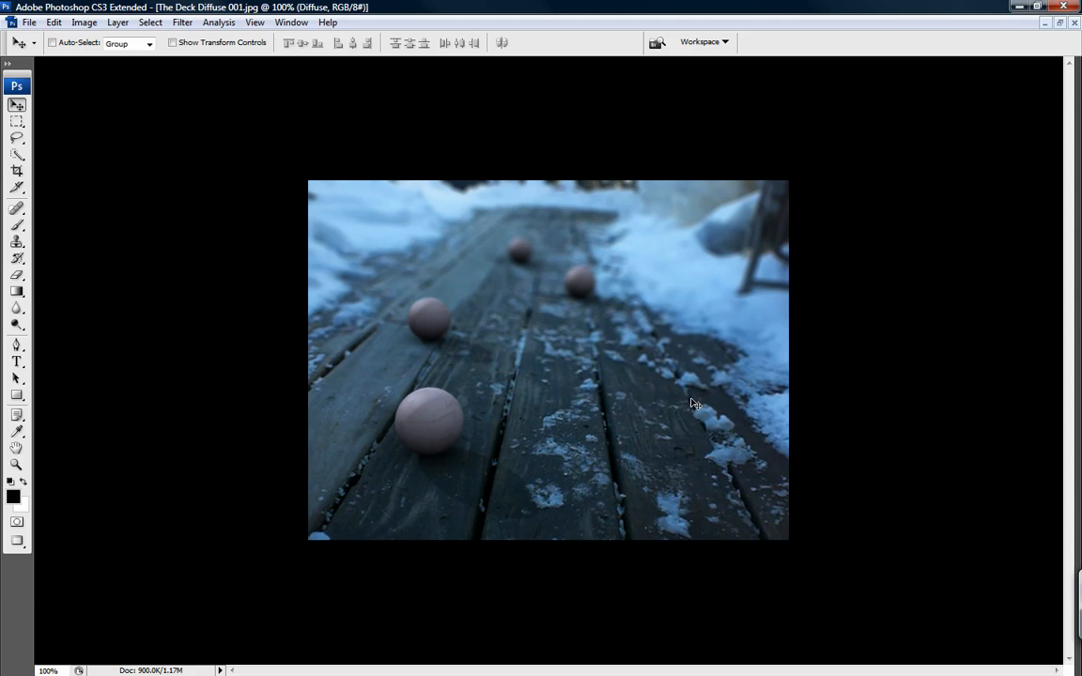
pyautogui.click(1059, 23)
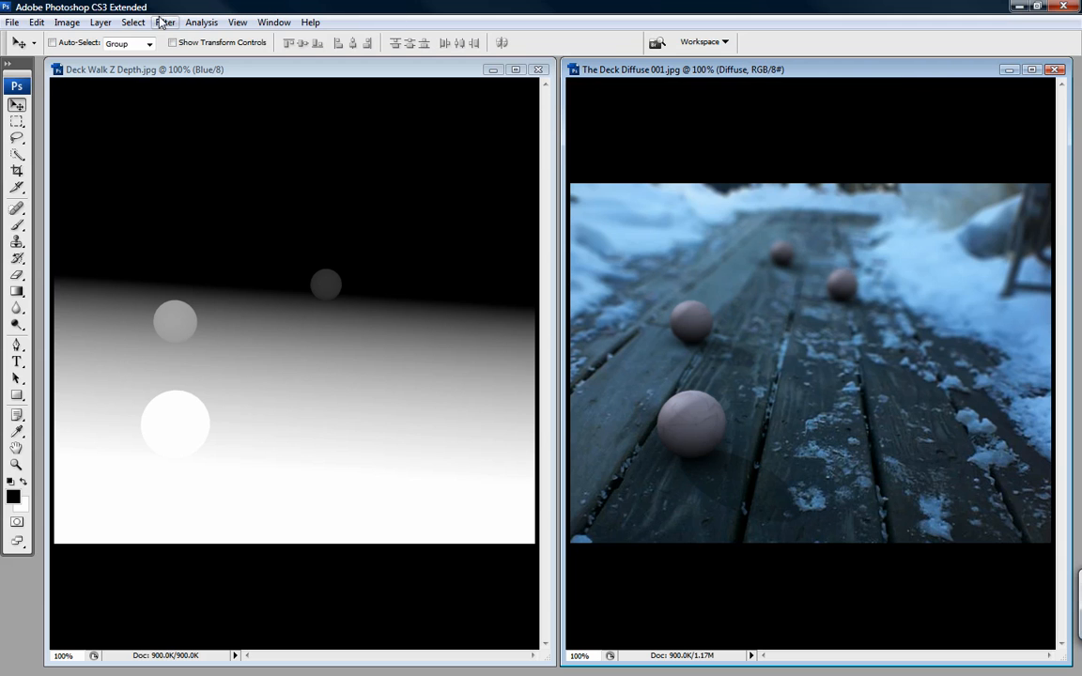
# Add contrast to the deck image with an RGB Curves adjustment, mapping input 81 to 69 and input 175 to 178.
pyautogui.click(72, 23)
pyautogui.moveTo(69, 61)
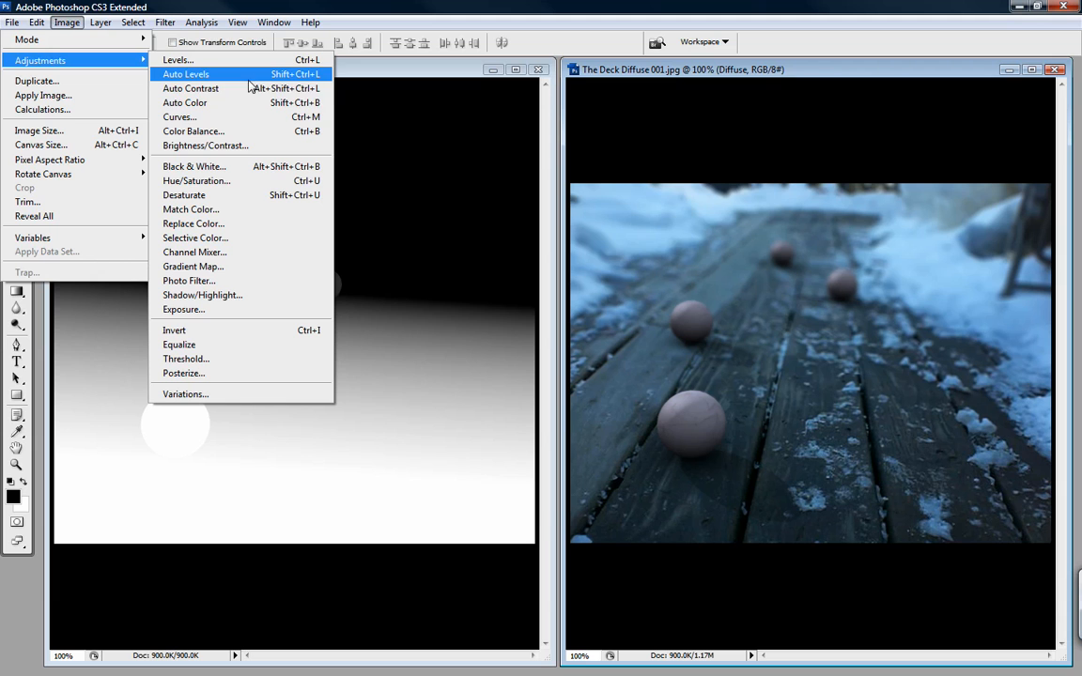
pyautogui.click(235, 120)
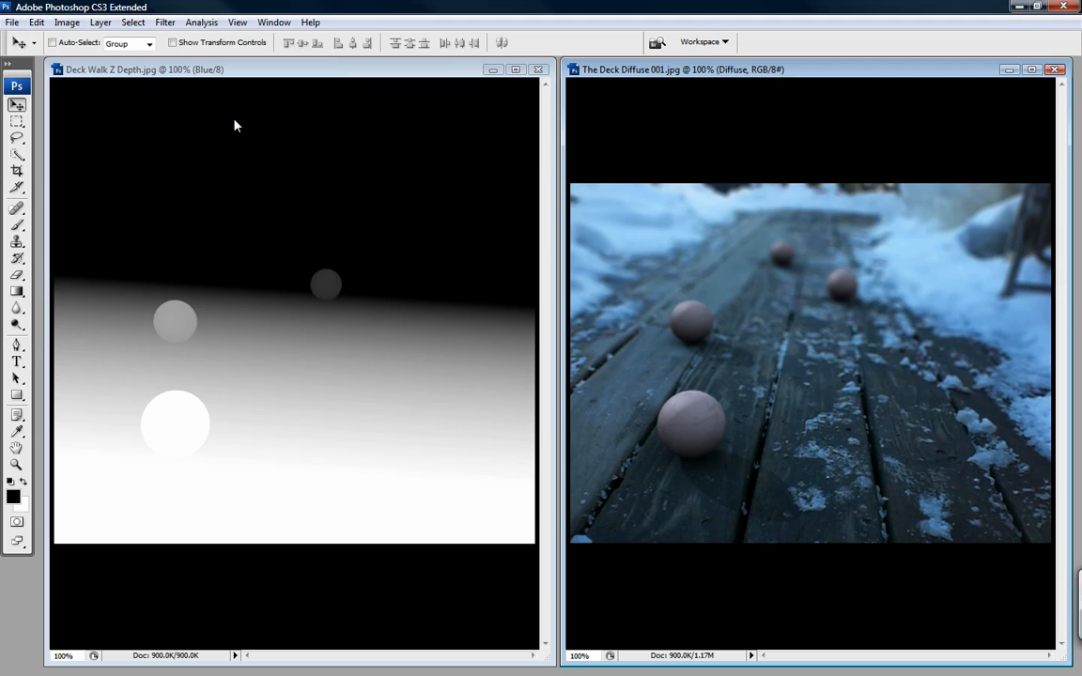
pyautogui.press('i')
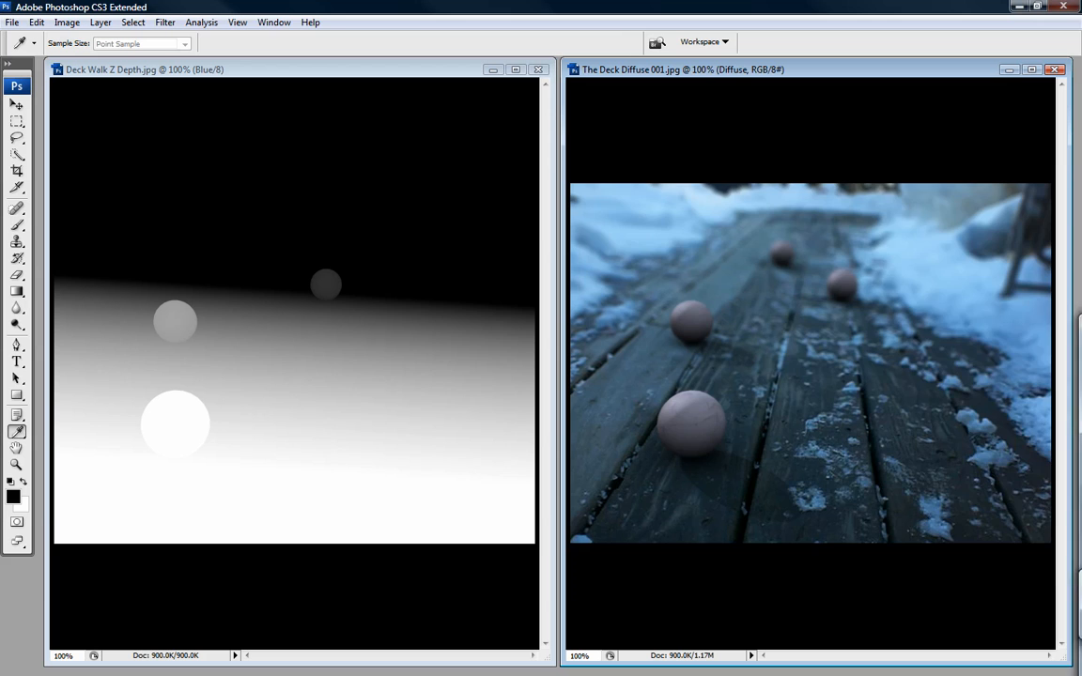
pyautogui.moveTo(724, 138); pyautogui.dragTo(385, 105)
pyautogui.moveTo(361, 296); pyautogui.dragTo(361, 302)
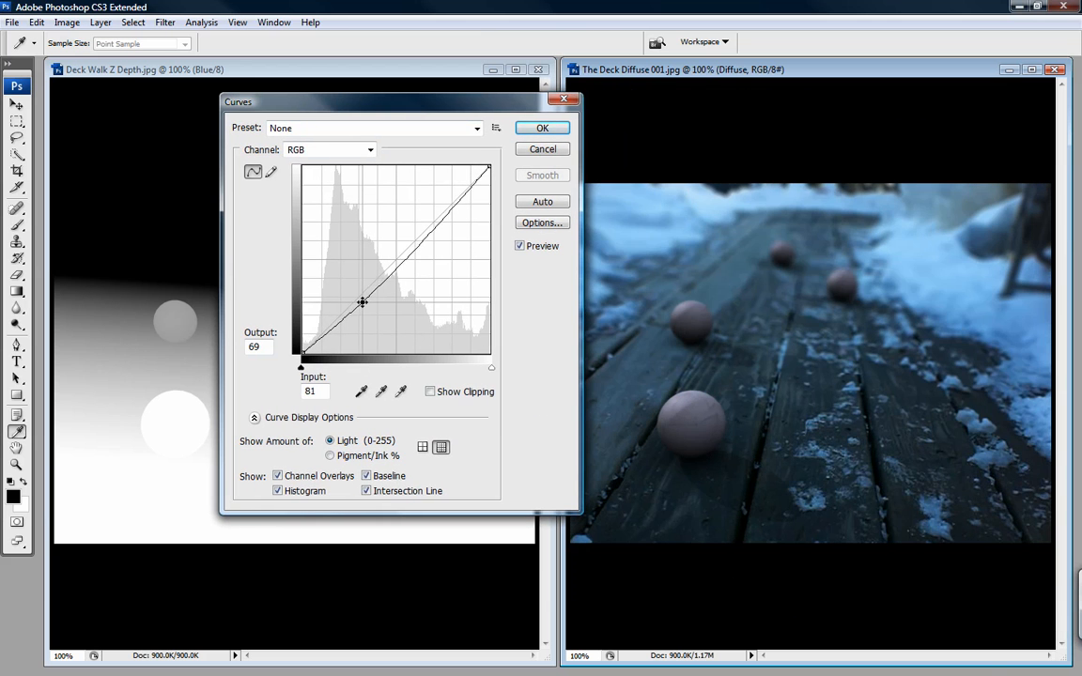
pyautogui.click(431, 224)
pyautogui.moveTo(431, 224); pyautogui.dragTo(430, 222)
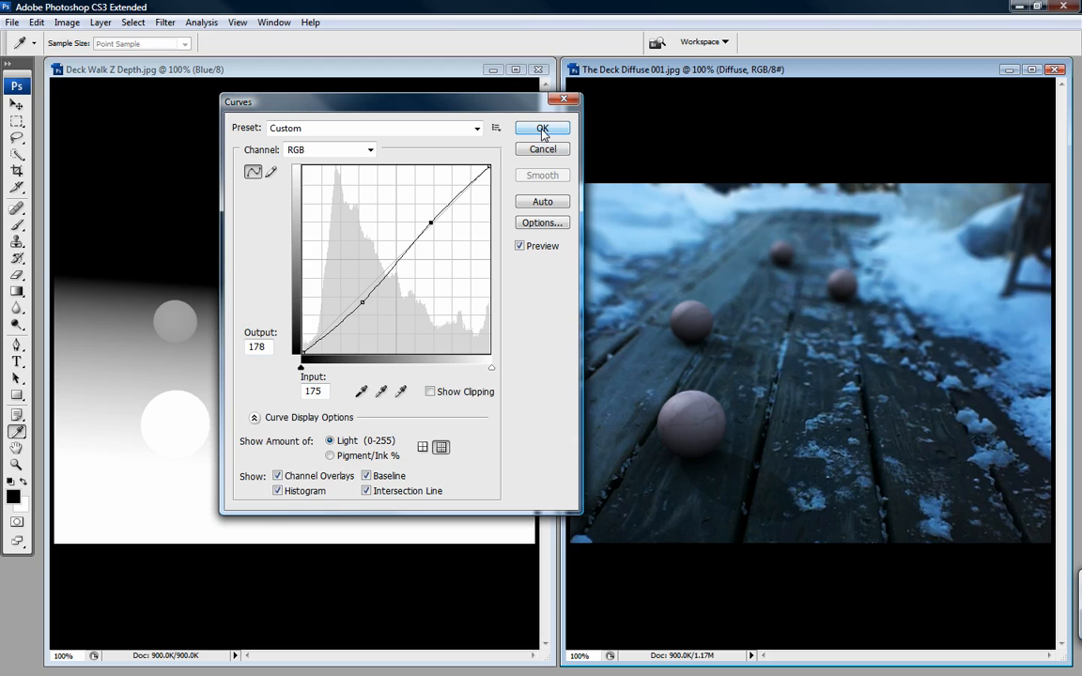
# Reduce the blue tint by mapping input 178 to 163 on the Blue channel curve, and apply the Curves adjustment.
pyautogui.click(312, 151)
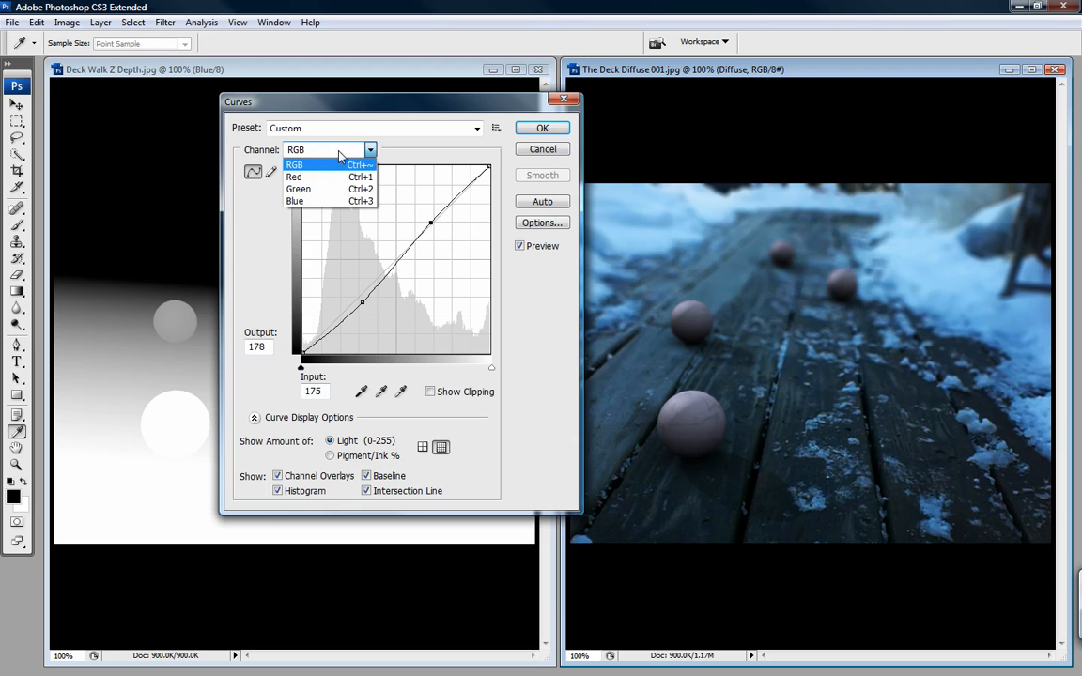
pyautogui.click(320, 201)
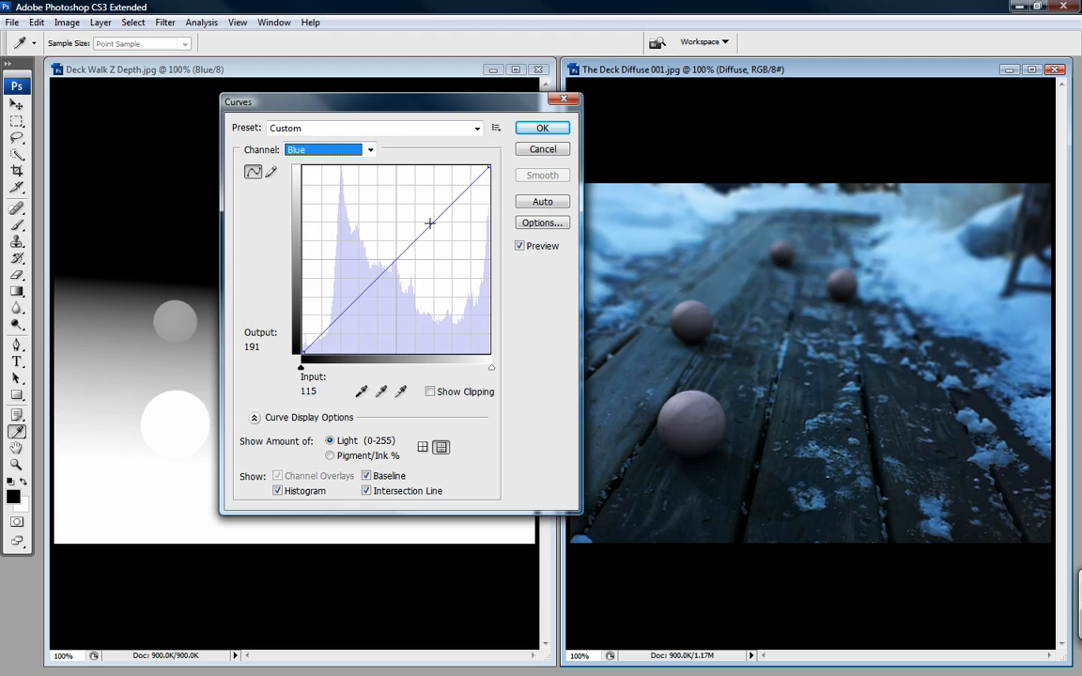
pyautogui.moveTo(427, 227); pyautogui.dragTo(432, 234)
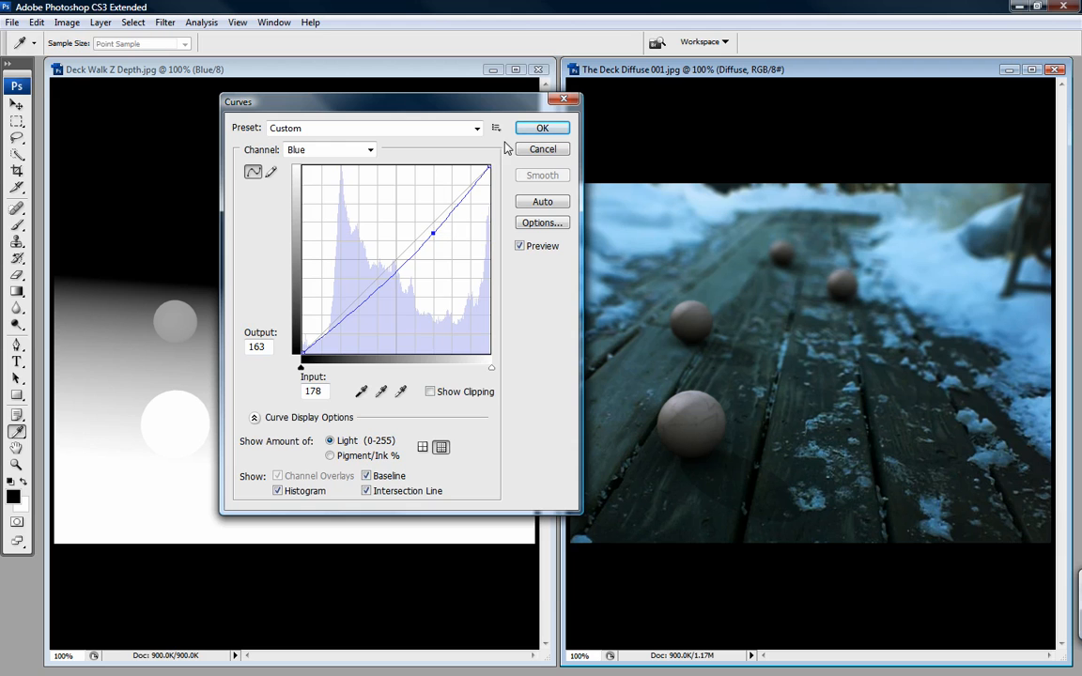
pyautogui.click(542, 127)
pyautogui.press('v')
# Lower the deck image's overall saturation slightly with a Hue/Saturation adjustment and apply it.
pyautogui.click(66, 23)
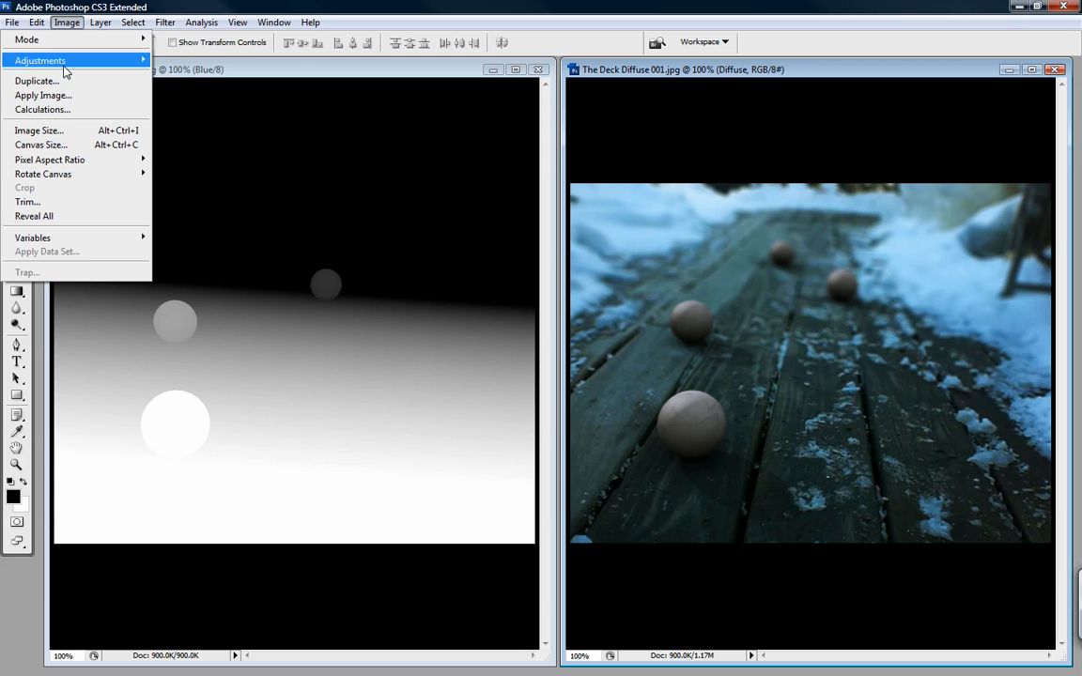
pyautogui.moveTo(62, 62)
pyautogui.click(219, 181)
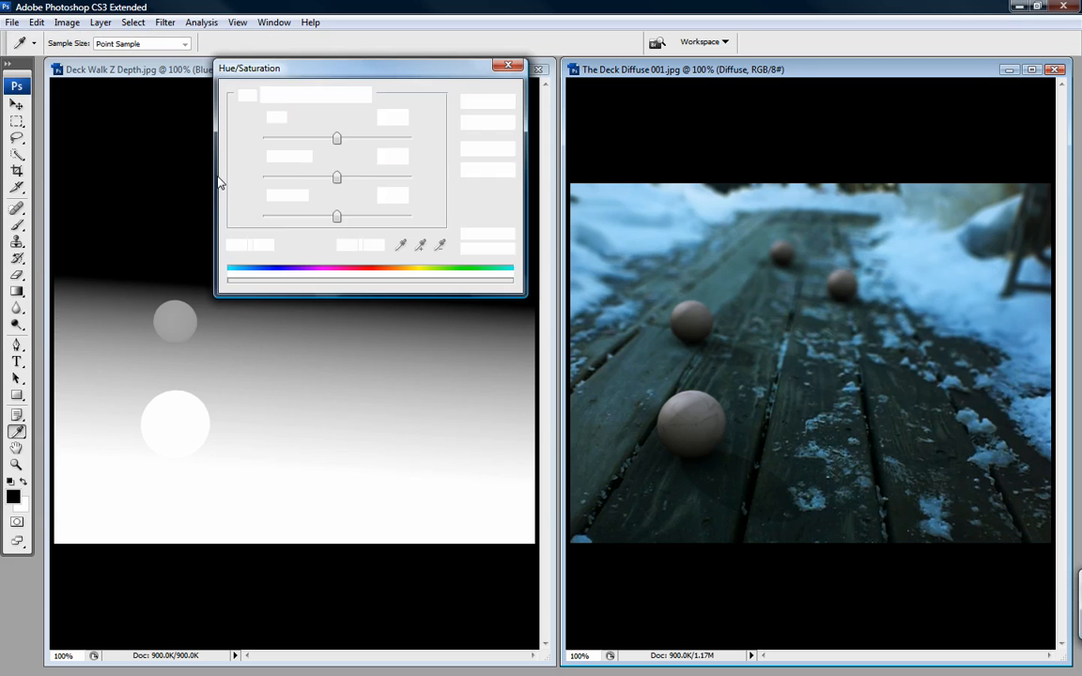
pyautogui.moveTo(338, 178); pyautogui.dragTo(329, 178)
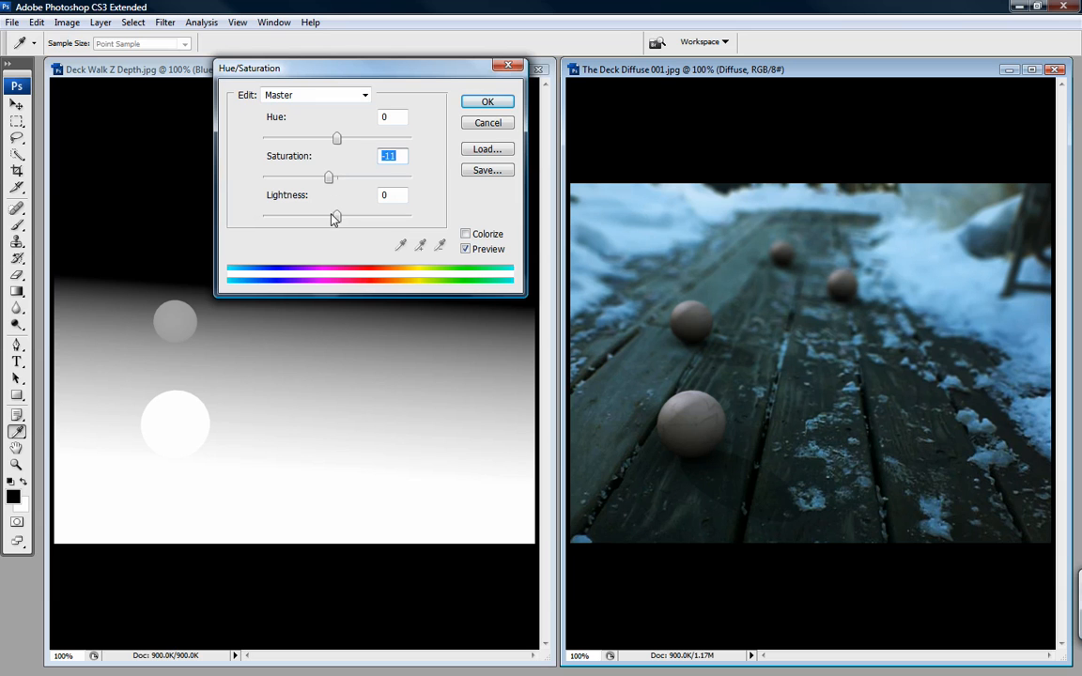
pyautogui.moveTo(336, 139); pyautogui.dragTo(323, 179)
pyautogui.click(485, 102)
# Apply a Brightness/Contrast adjustment to the deck image with brightness +14 and contrast +34.
pyautogui.click(67, 22)
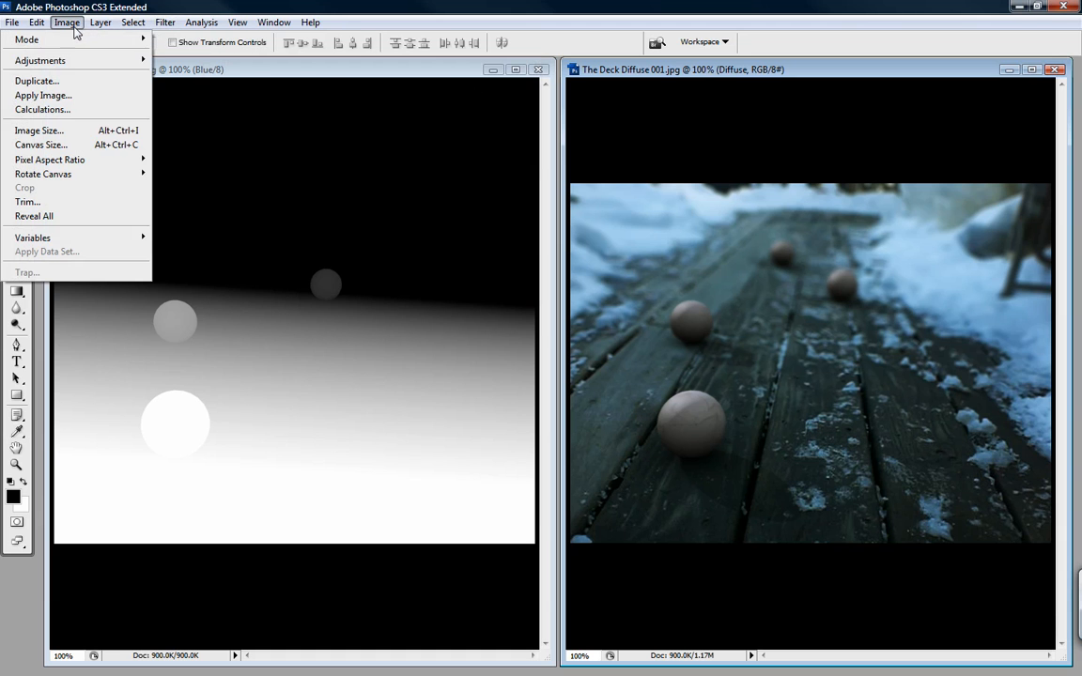
pyautogui.moveTo(69, 64)
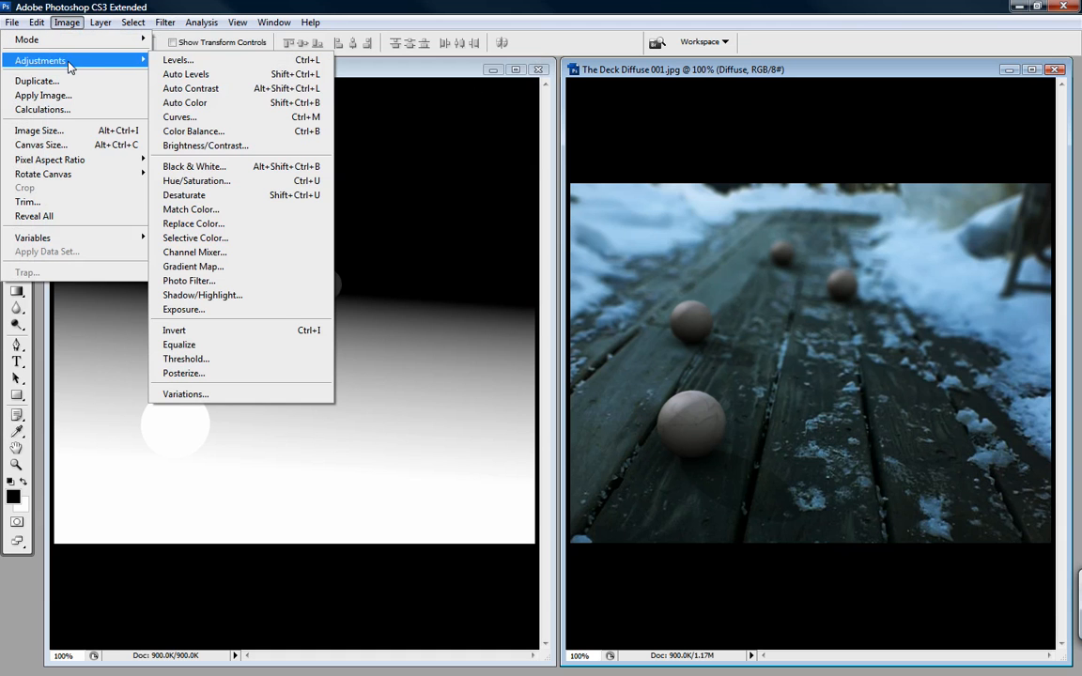
pyautogui.click(248, 147)
pyautogui.moveTo(529, 182); pyautogui.dragTo(564, 182)
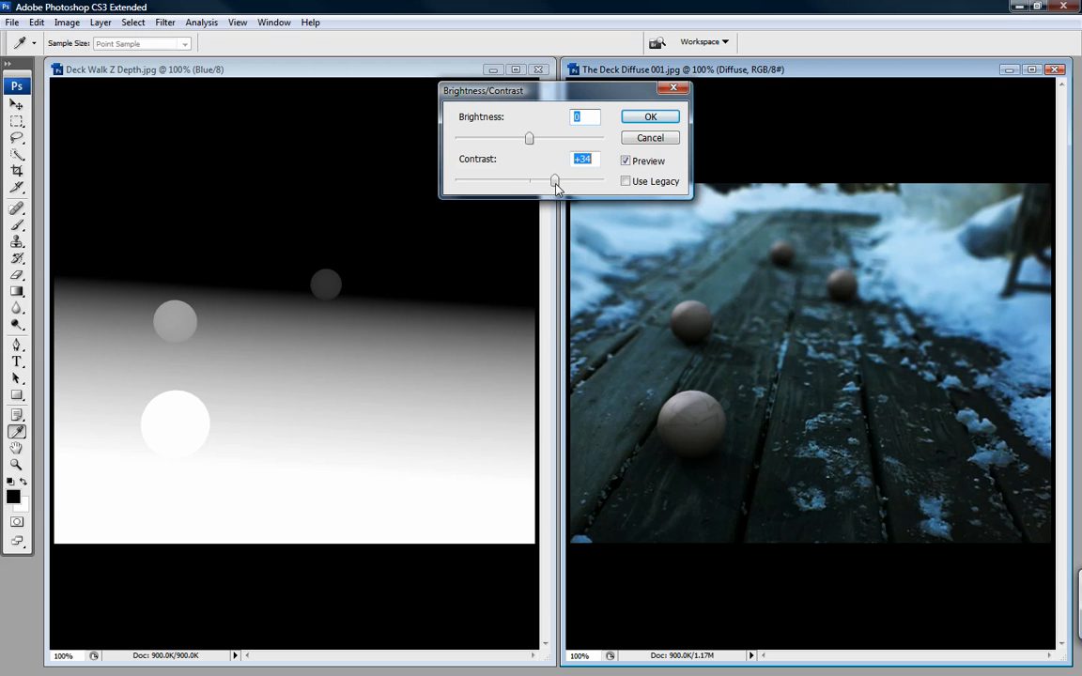
pyautogui.moveTo(529, 138); pyautogui.dragTo(537, 140)
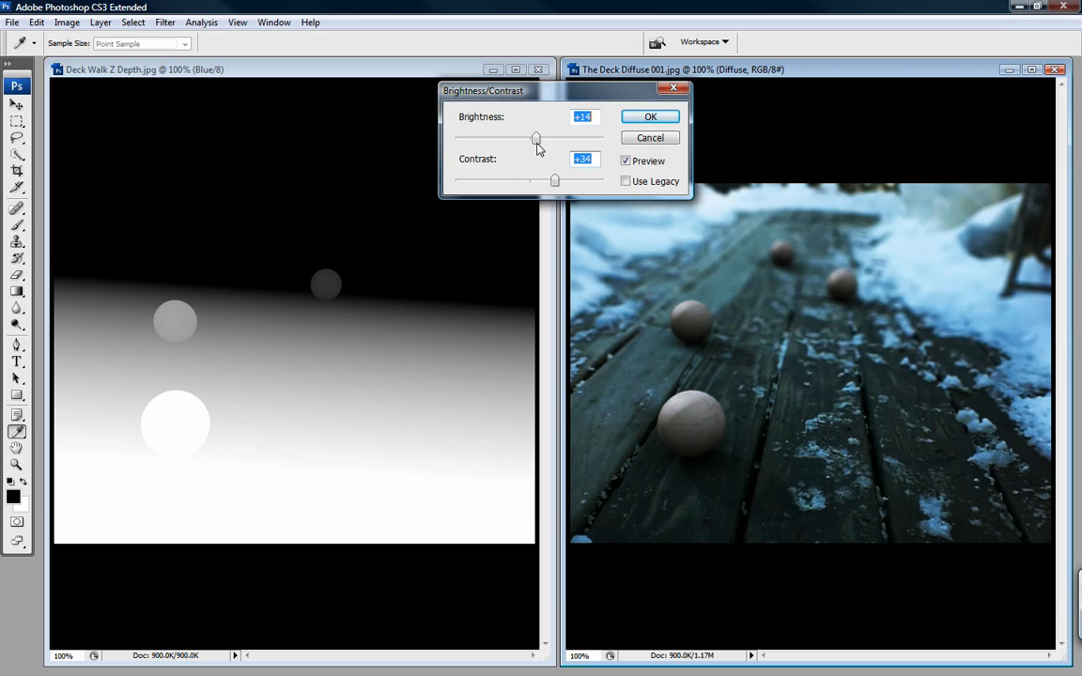
pyautogui.click(556, 181)
pyautogui.click(648, 116)
pyautogui.press('v')
pyautogui.click(67, 21)
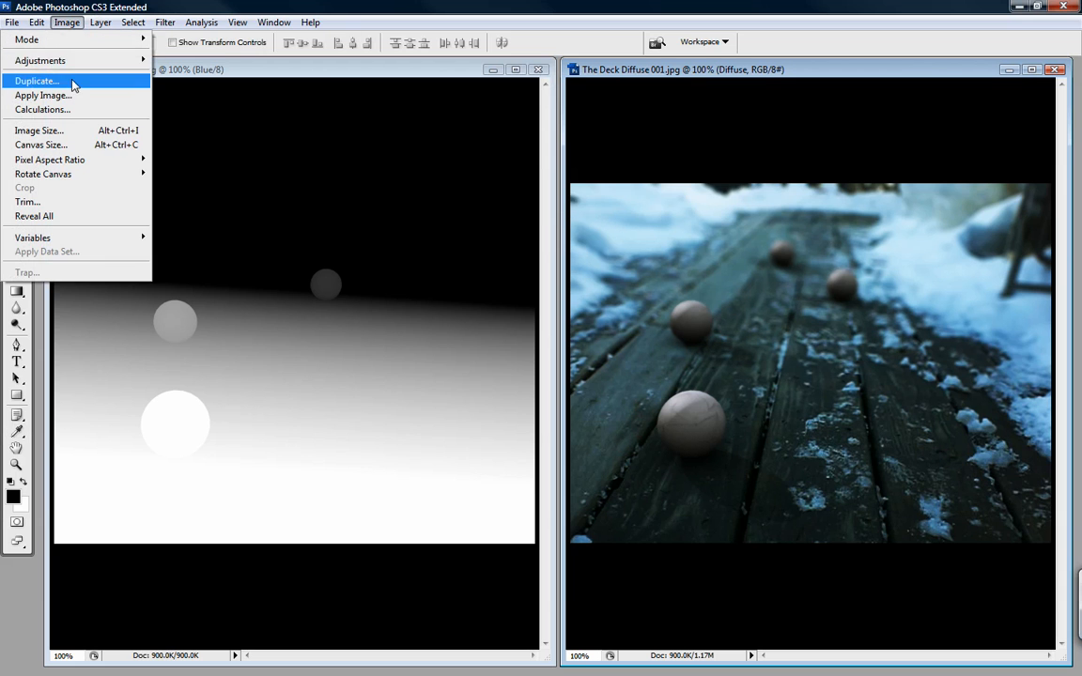
pyautogui.moveTo(77, 70)
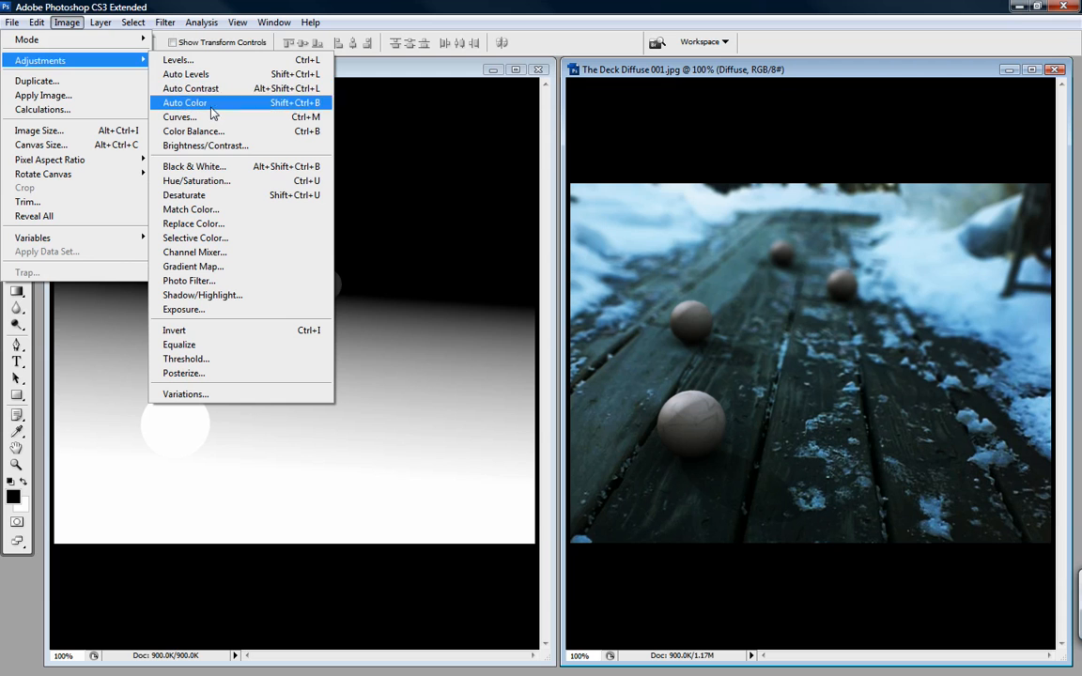
pyautogui.click(214, 183)
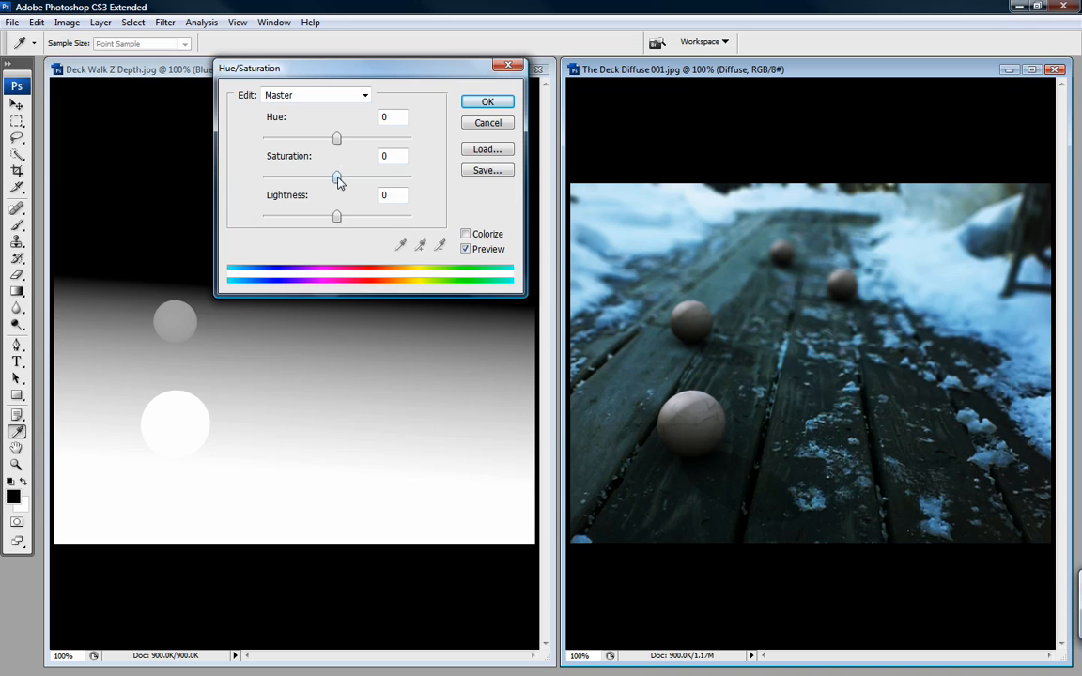
pyautogui.moveTo(338, 217); pyautogui.dragTo(338, 217)
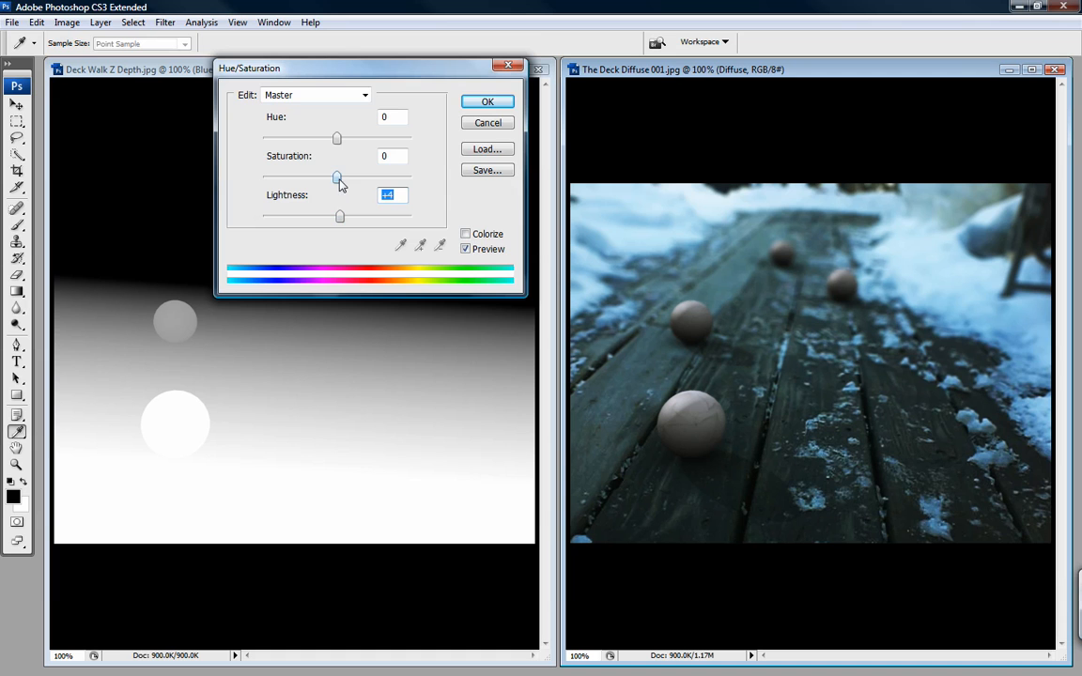
pyautogui.click(476, 125)
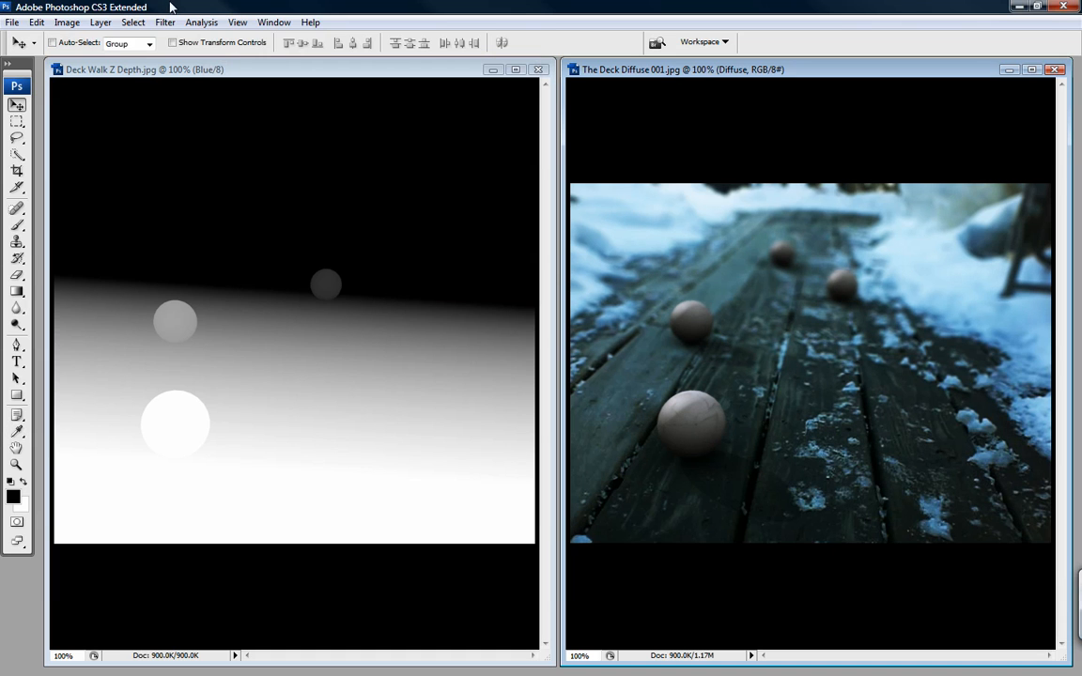
# Darken the shadows with another RGB curve mapping input 83 to 76, hold the highlights near the baseline, and maximize the finished image.
pyautogui.click(66, 21)
pyautogui.moveTo(74, 66)
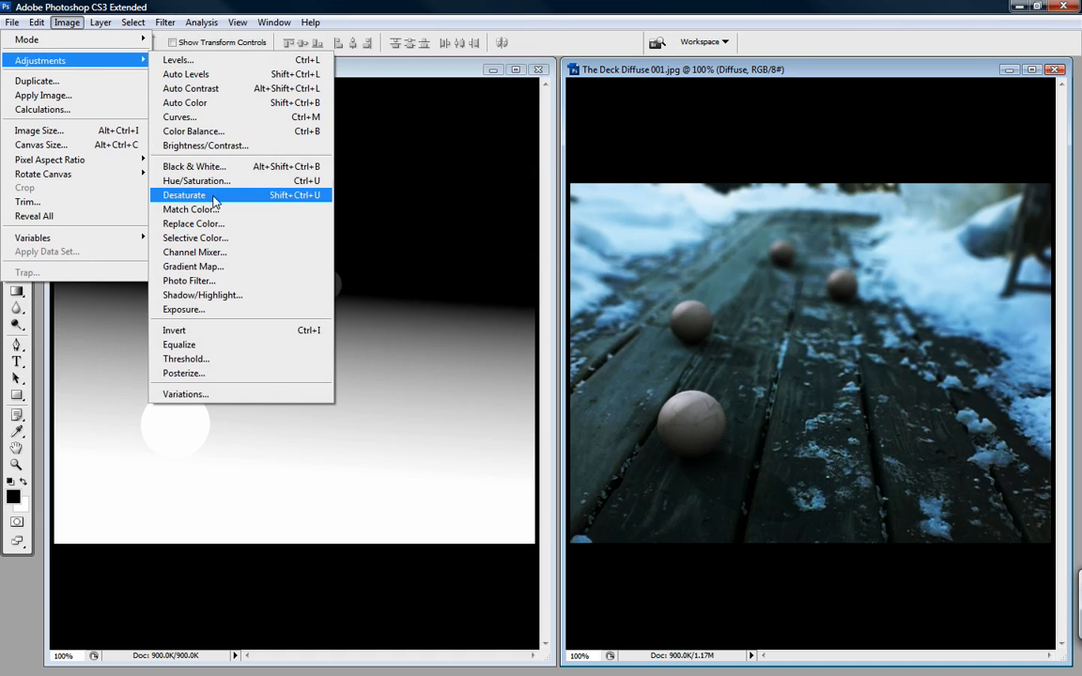
pyautogui.click(197, 116)
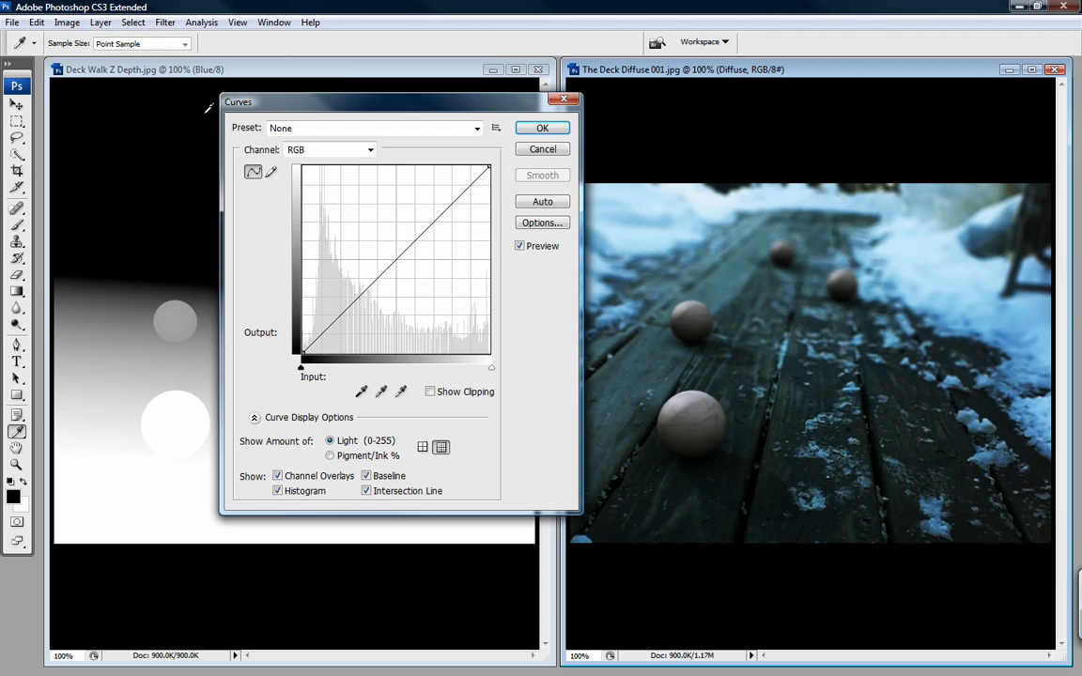
pyautogui.click(361, 296)
pyautogui.moveTo(361, 296); pyautogui.dragTo(363, 297)
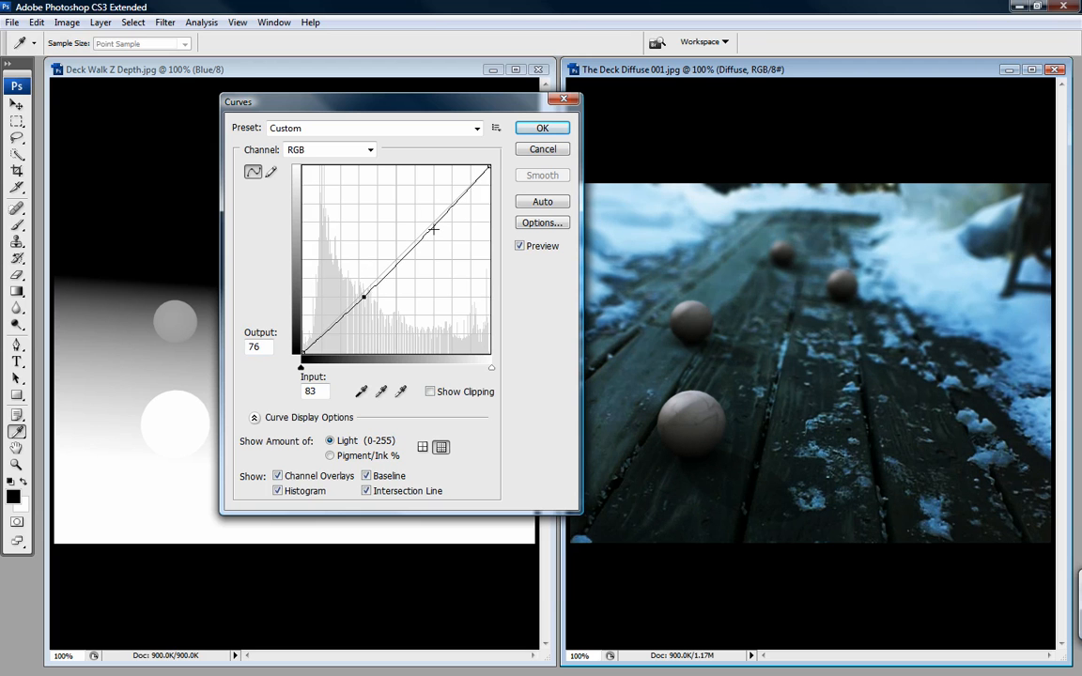
pyautogui.moveTo(432, 224); pyautogui.dragTo(432, 226)
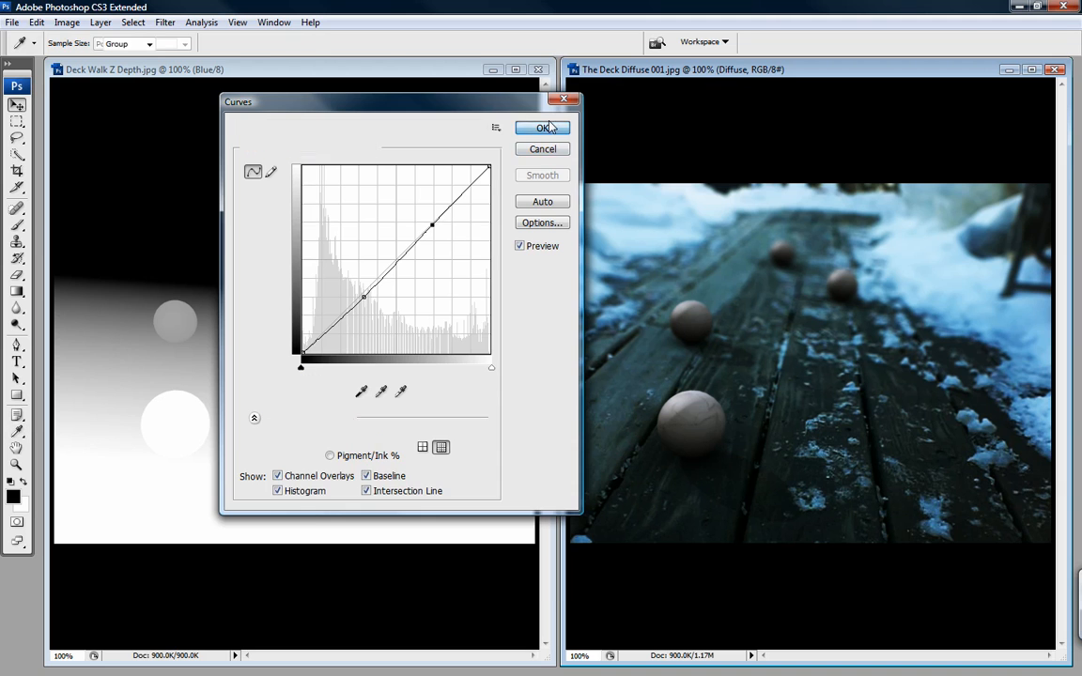
pyautogui.click(542, 127)
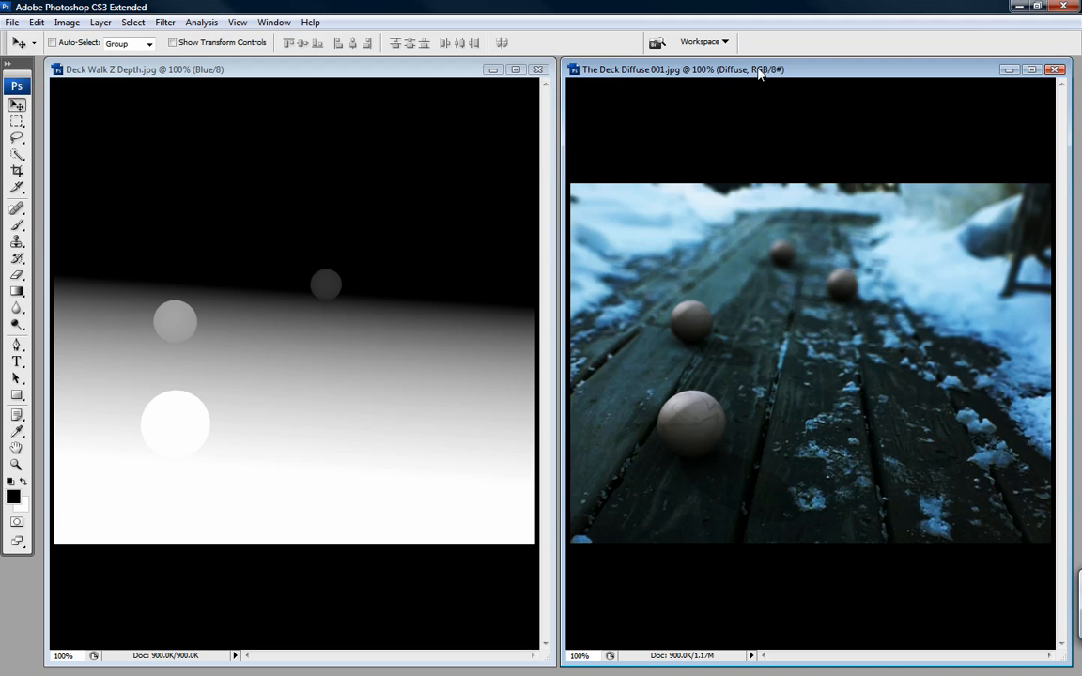
pyautogui.click(1031, 69)
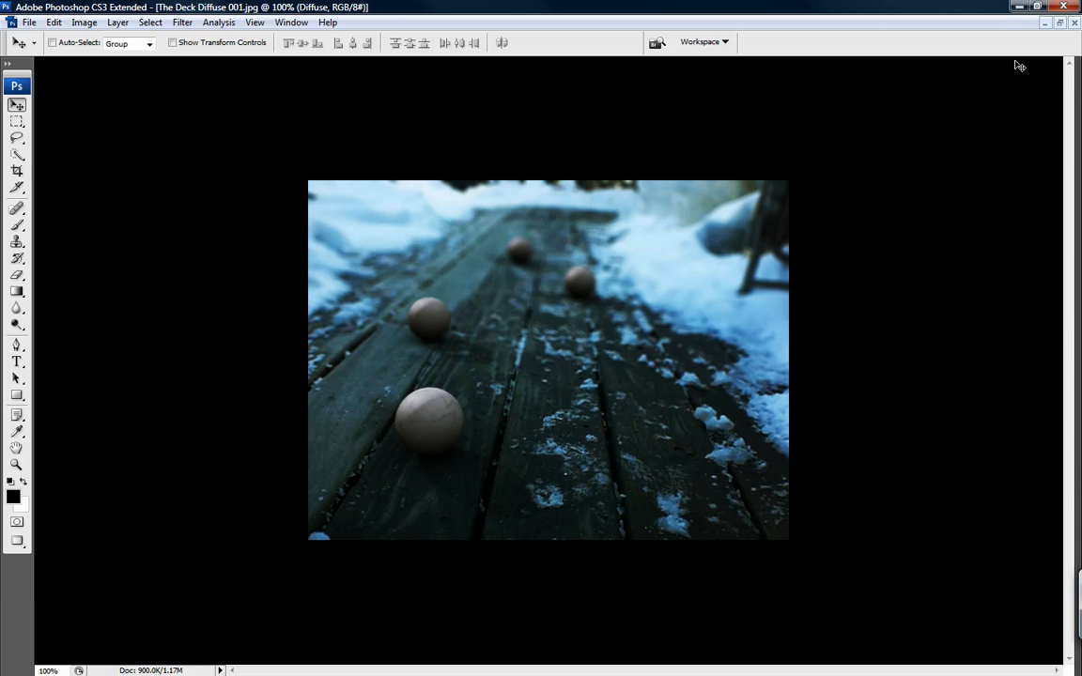